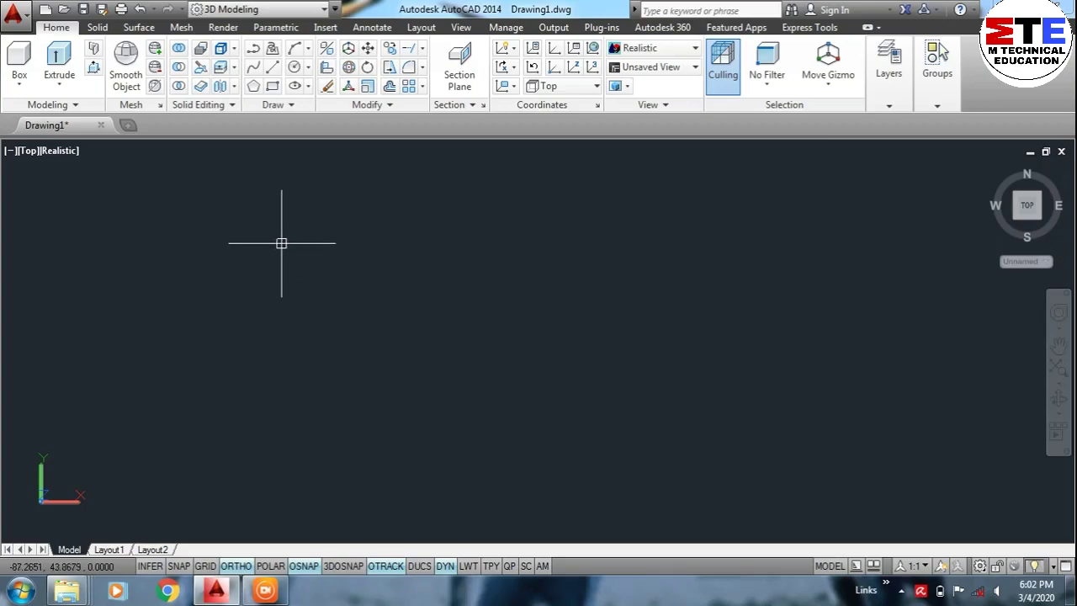
- Draw an L of two 152-unit lines, one to the right and one downward
{"action": "key", "text": "Return"}
{"action": "left_click", "coordinate": [267, 246]}
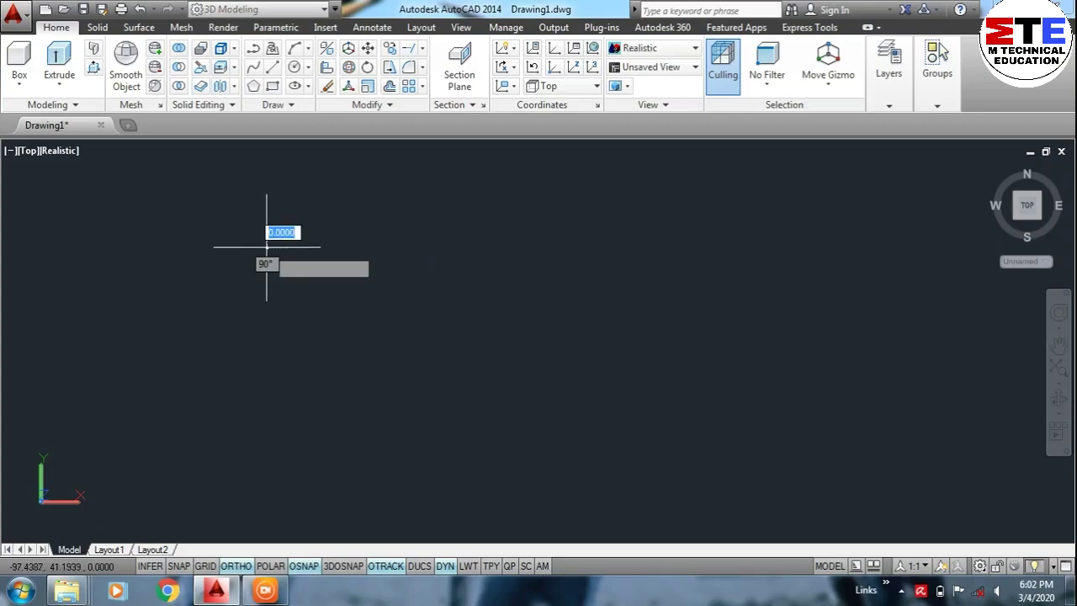
{"action": "type", "text": "1"}
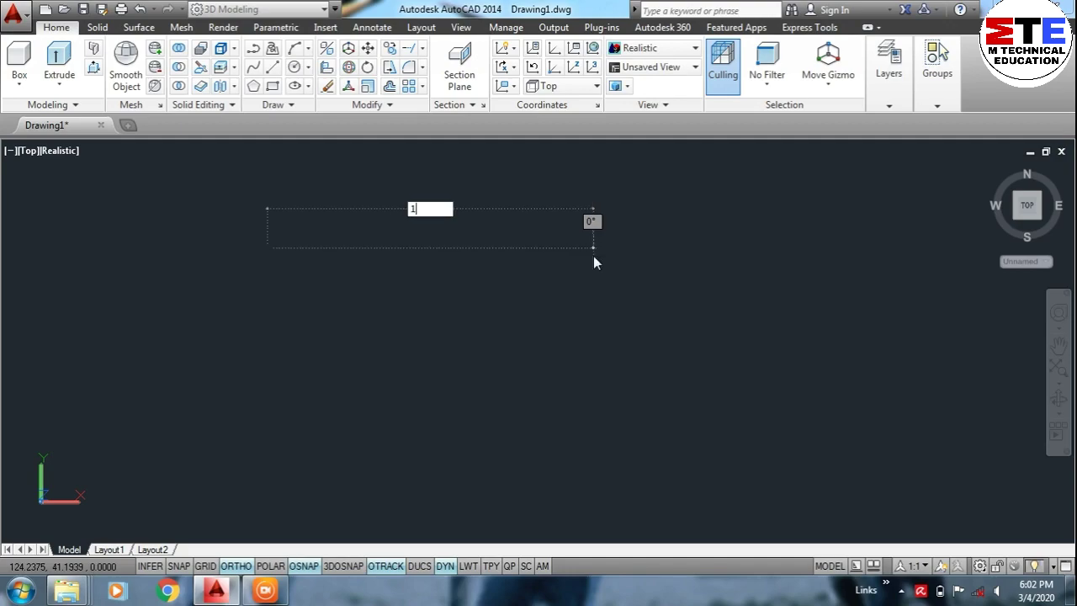
{"action": "type", "text": "52.5"}
{"action": "key", "text": "Return"}
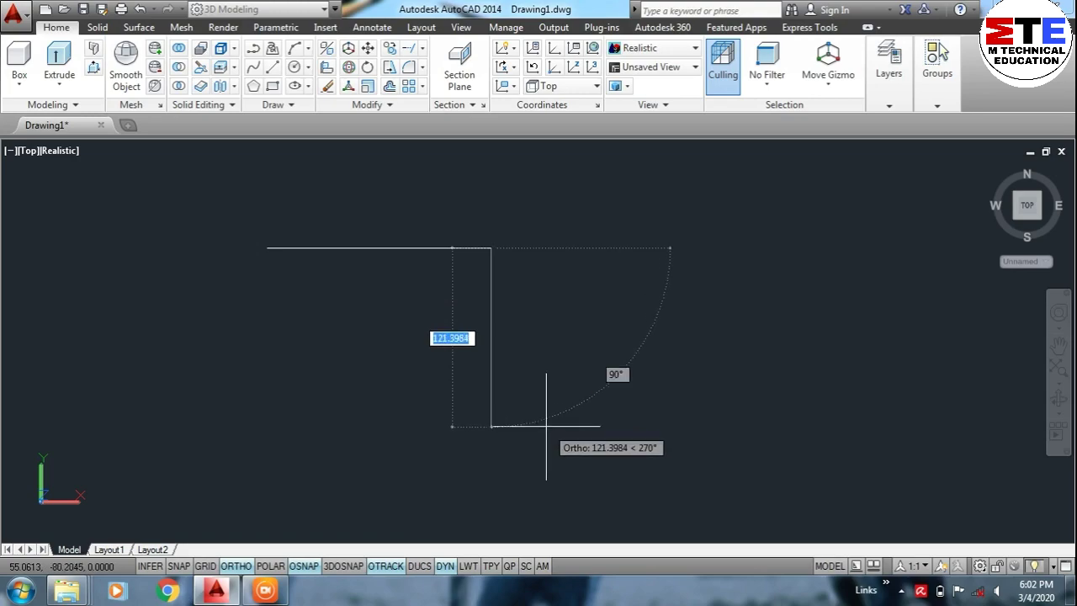
{"action": "type", "text": "152.5"}
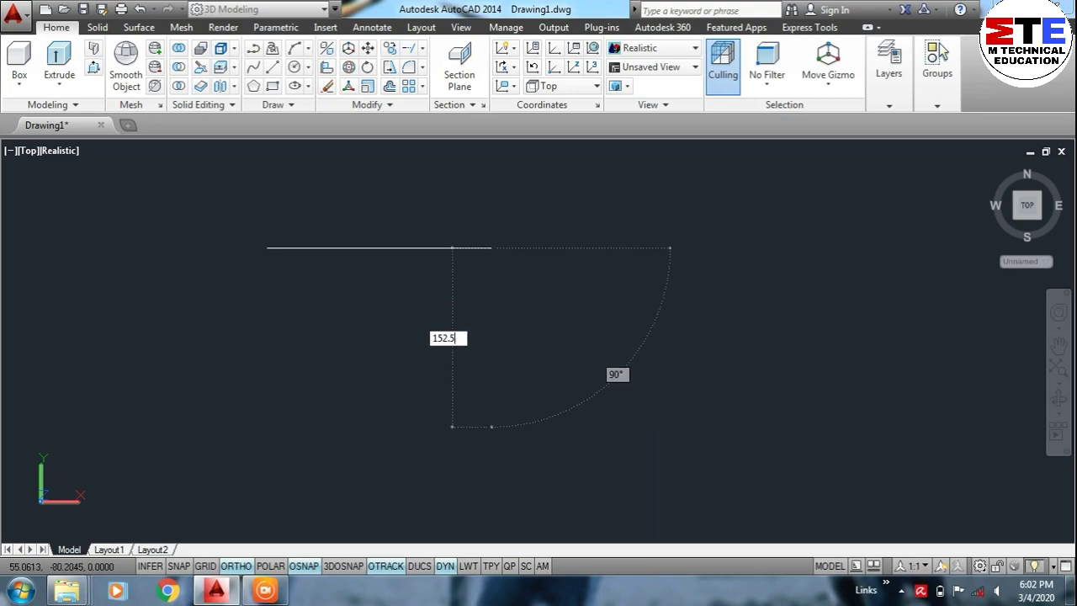
{"action": "key", "text": "Return"}
{"action": "key", "text": "Return"}
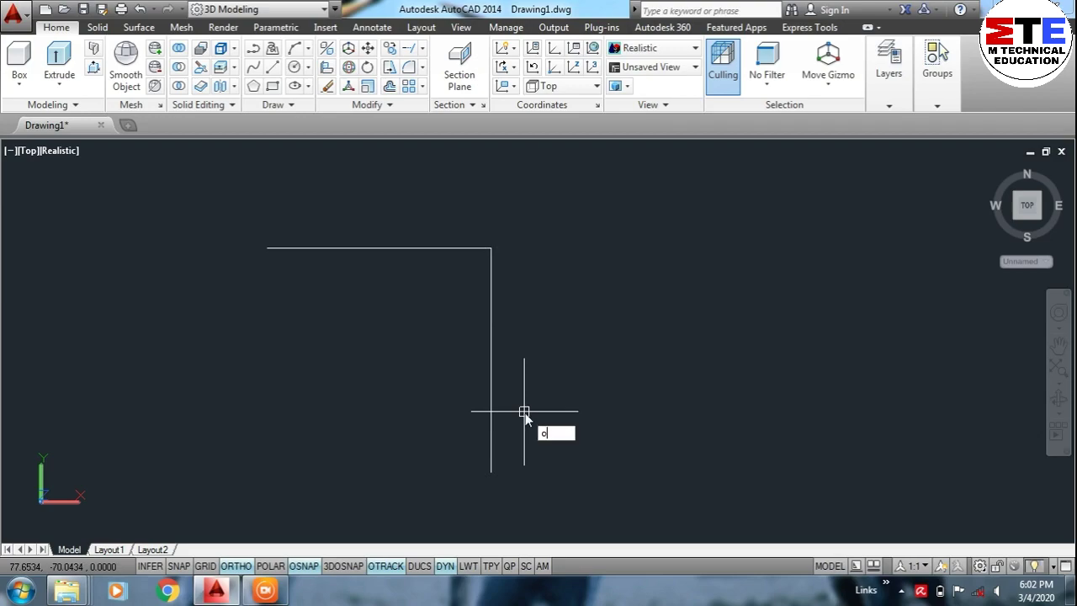
- Offset the horizontal line downward and the vertical line leftward by 26 units
{"action": "key", "text": "Return"}
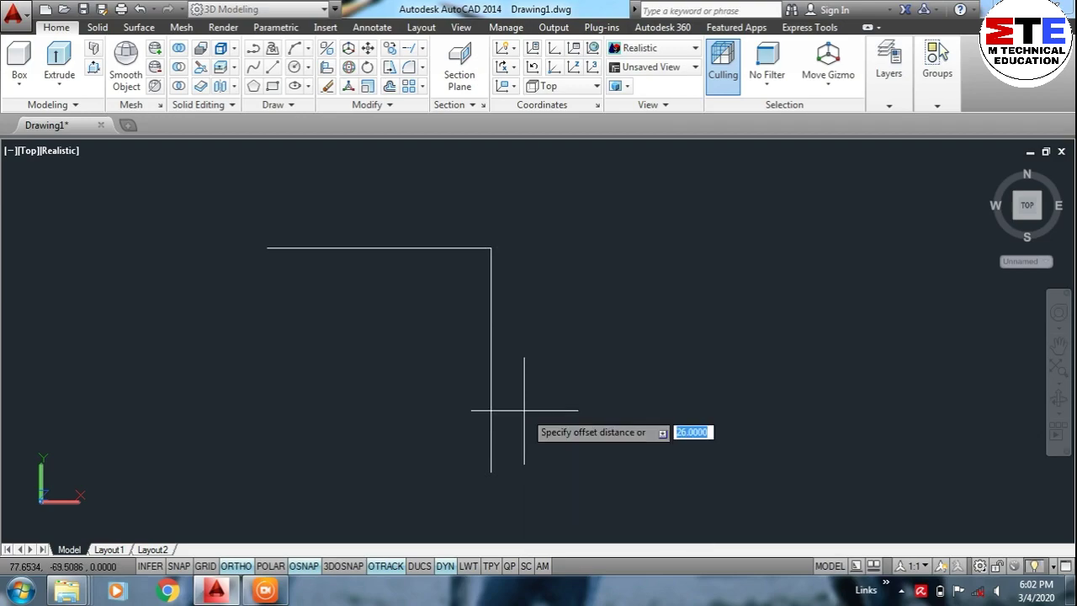
{"action": "type", "text": "25"}
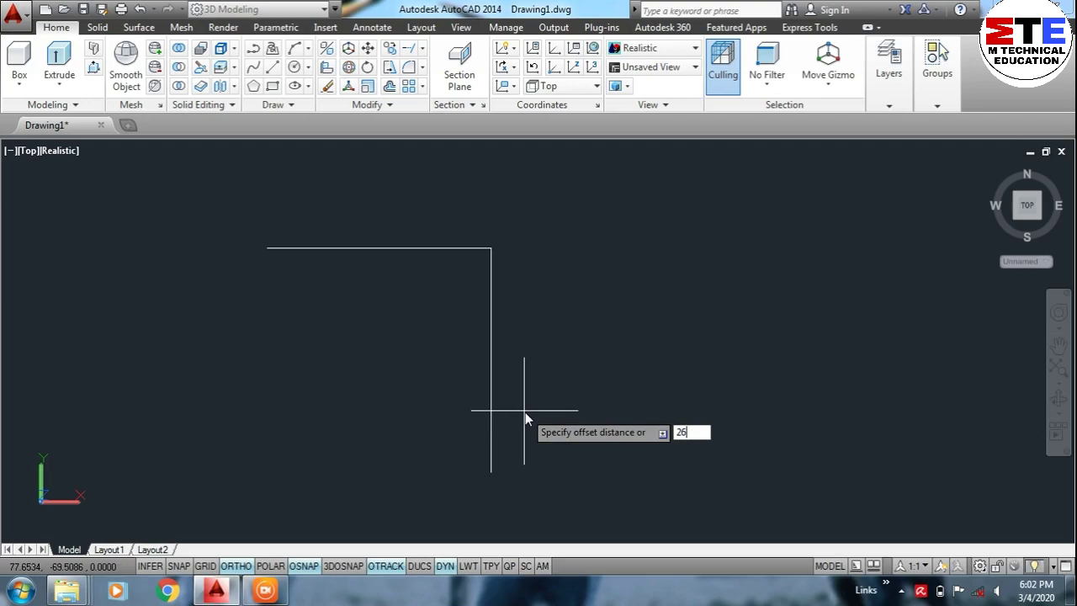
{"action": "key", "text": "Return"}
{"action": "left_click", "coordinate": [432, 246]}
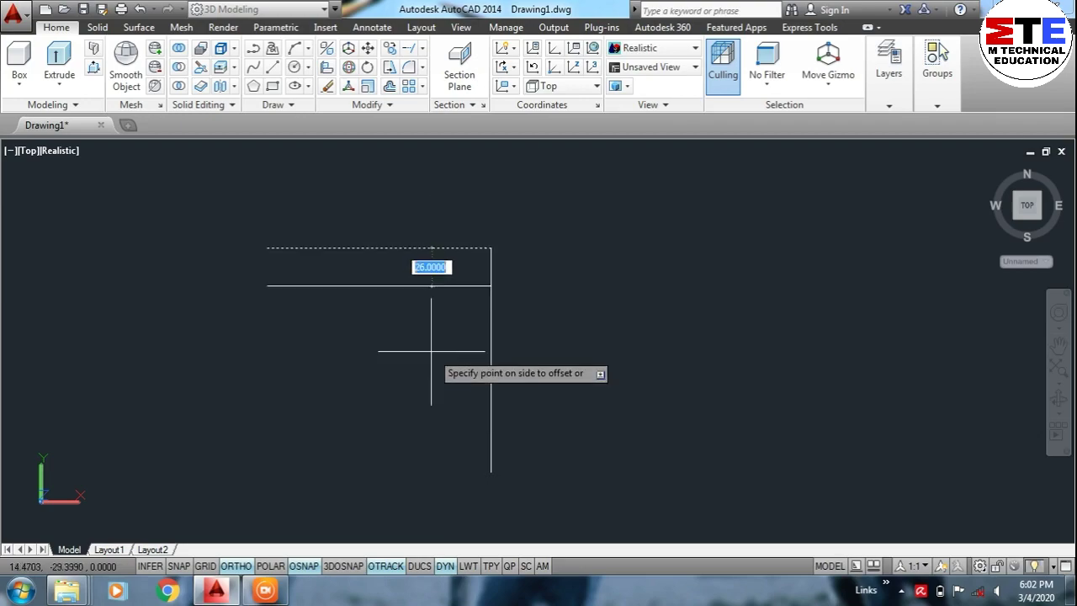
{"action": "left_click", "coordinate": [396, 294]}
{"action": "left_click", "coordinate": [494, 356]}
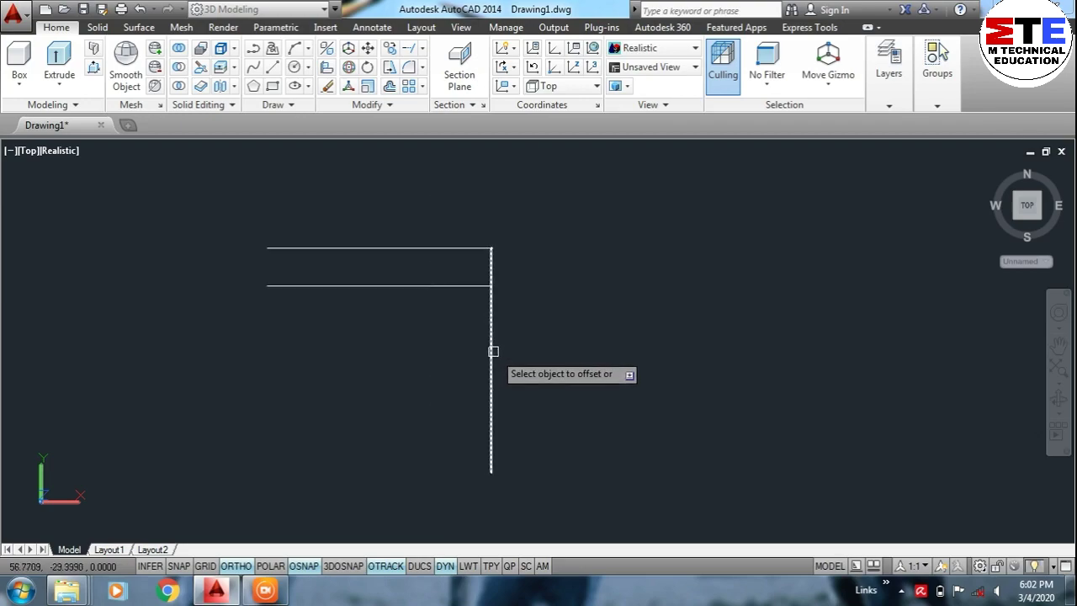
{"action": "left_click", "coordinate": [429, 355]}
{"action": "key", "text": "Escape"}
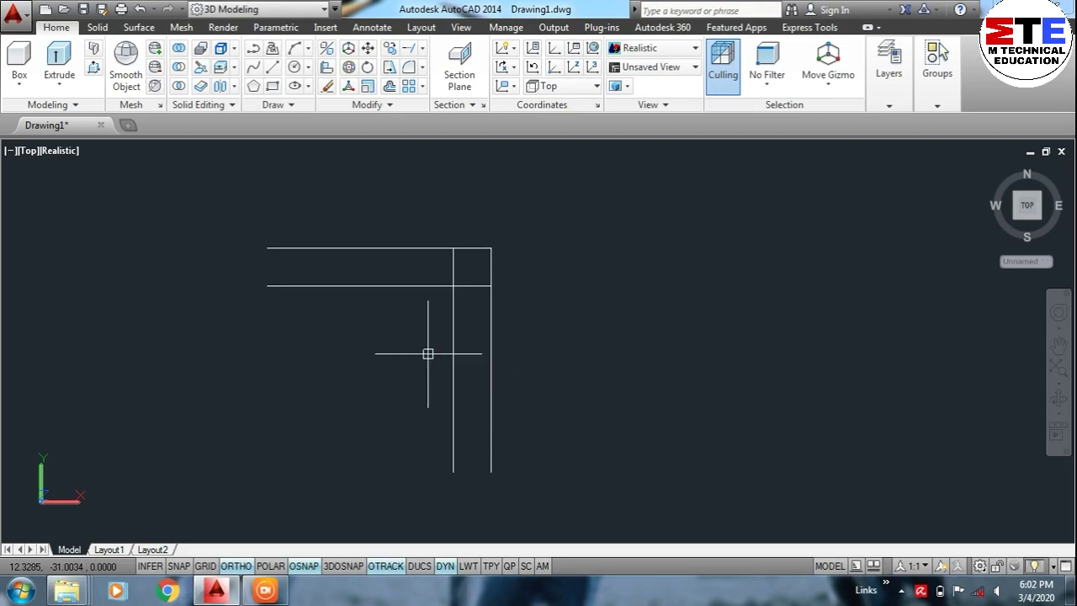
{"action": "type", "text": "F"}
{"action": "key", "text": "Return"}
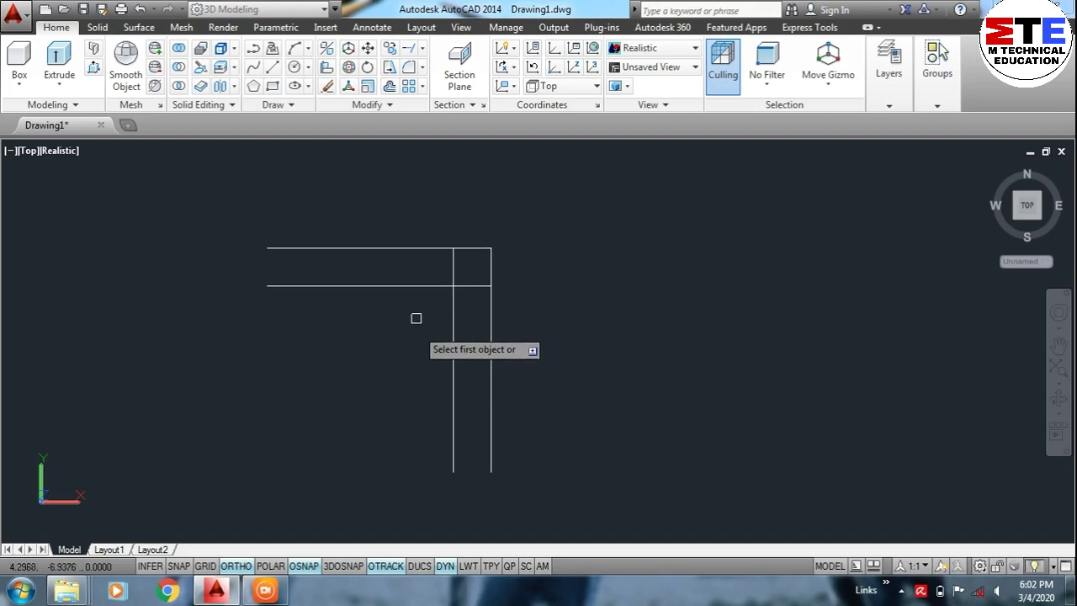
- Fillet the inner horizontal and vertical lines into an 86-radius rounded corner
{"action": "left_click", "coordinate": [414, 287]}
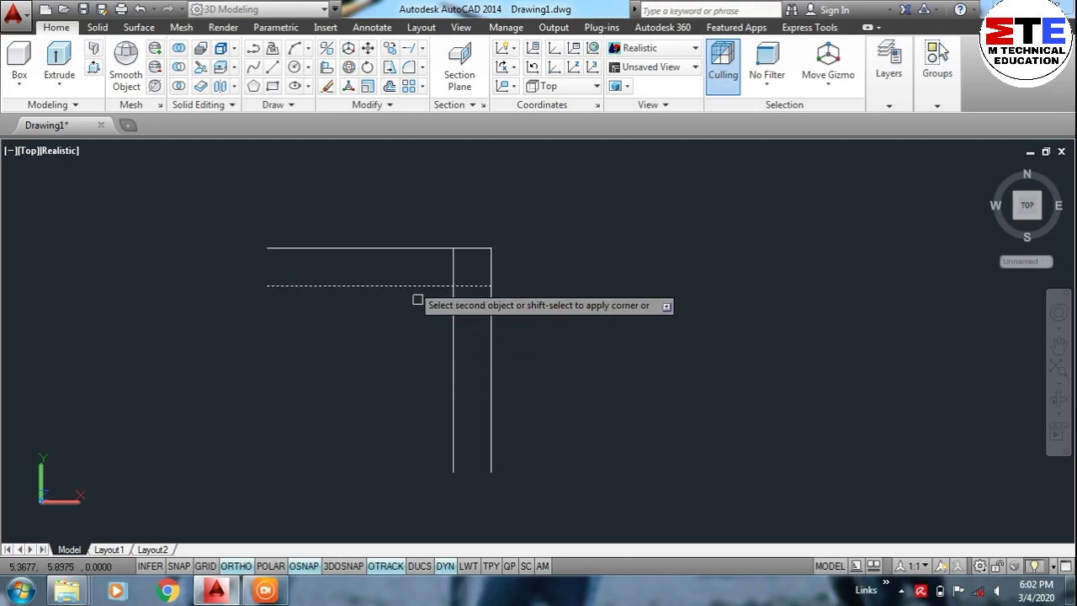
{"action": "left_click", "coordinate": [454, 349]}
{"action": "middle_click_drag", "start_coordinate": [410, 413], "coordinate": [470, 381]}
{"action": "type", "text": "J"}
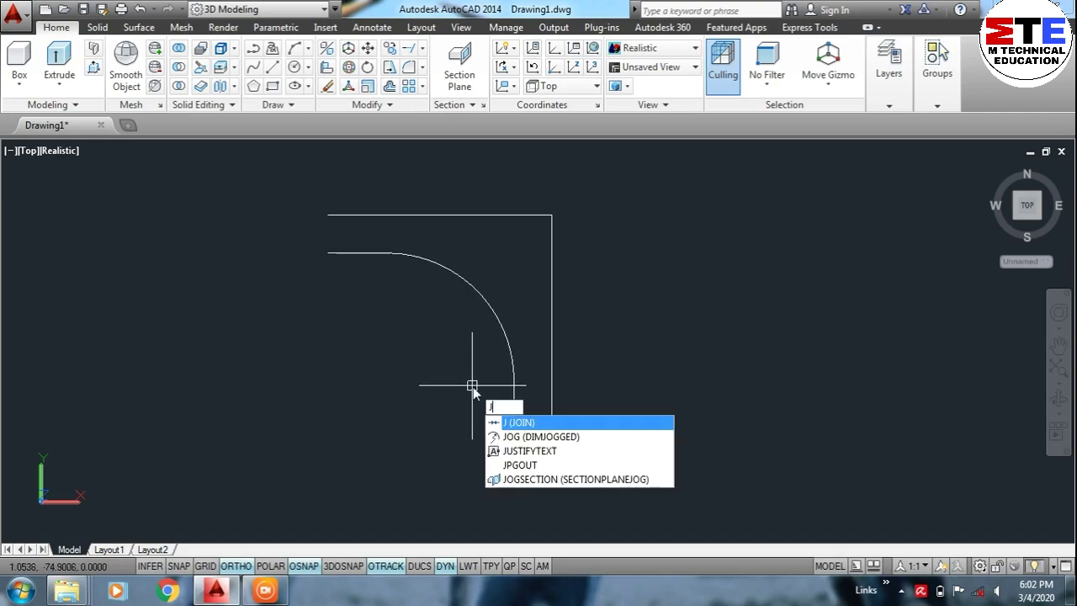
- Join the inner line, arc and line into a single polyline
{"action": "key", "text": "Return"}
{"action": "left_click", "coordinate": [289, 234]}
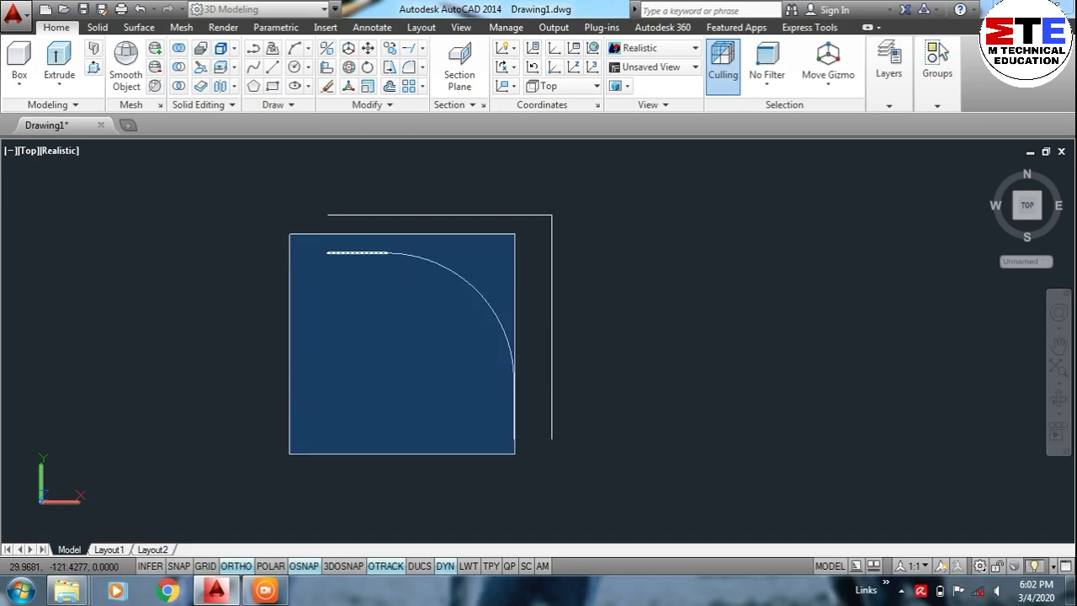
{"action": "left_click", "coordinate": [533, 458]}
{"action": "key", "text": "Return"}
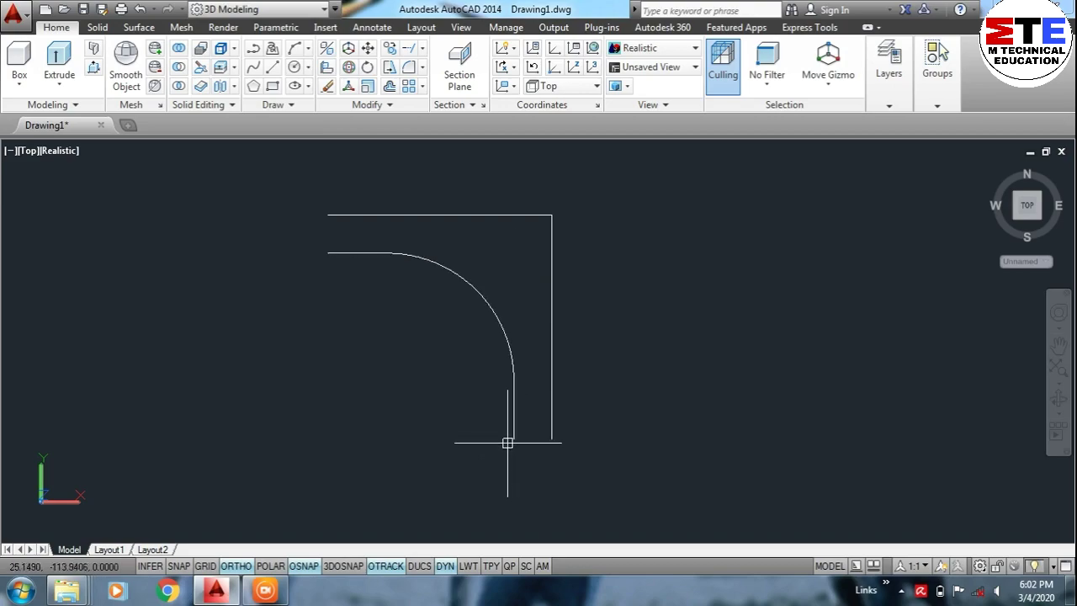
- Offset the joined rounded path 21.5 units to its inner side
{"action": "type", "text": "O"}
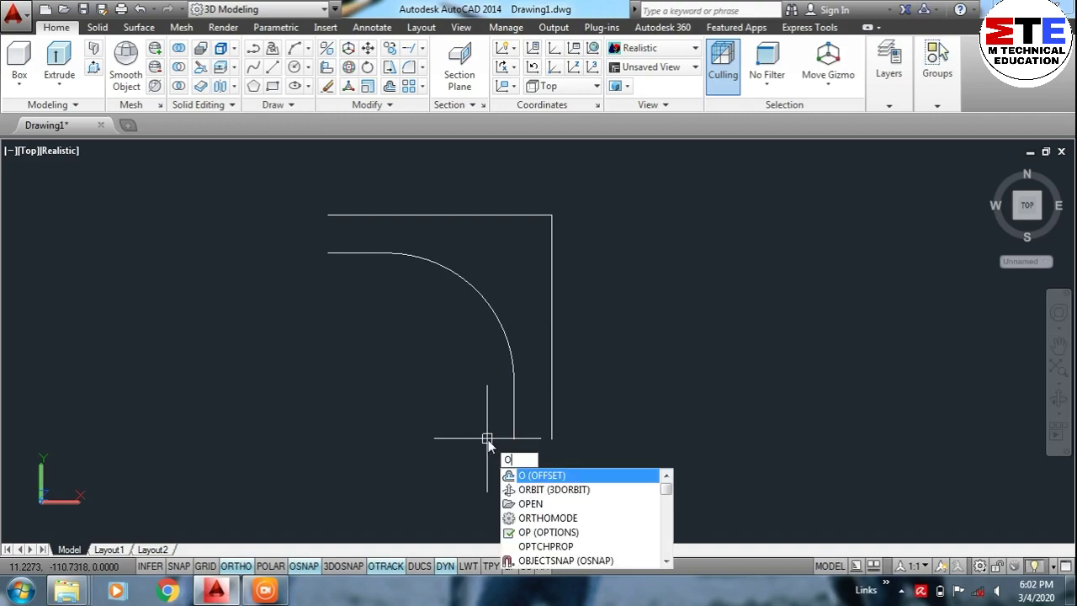
{"action": "key", "text": "Return"}
{"action": "type", "text": "21.5"}
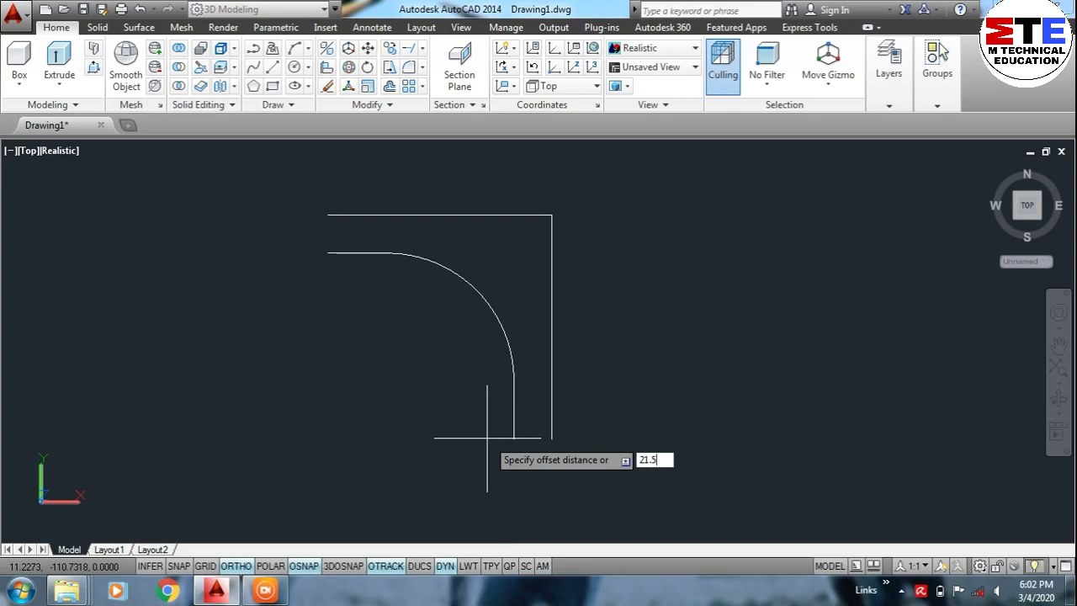
{"action": "key", "text": "Return"}
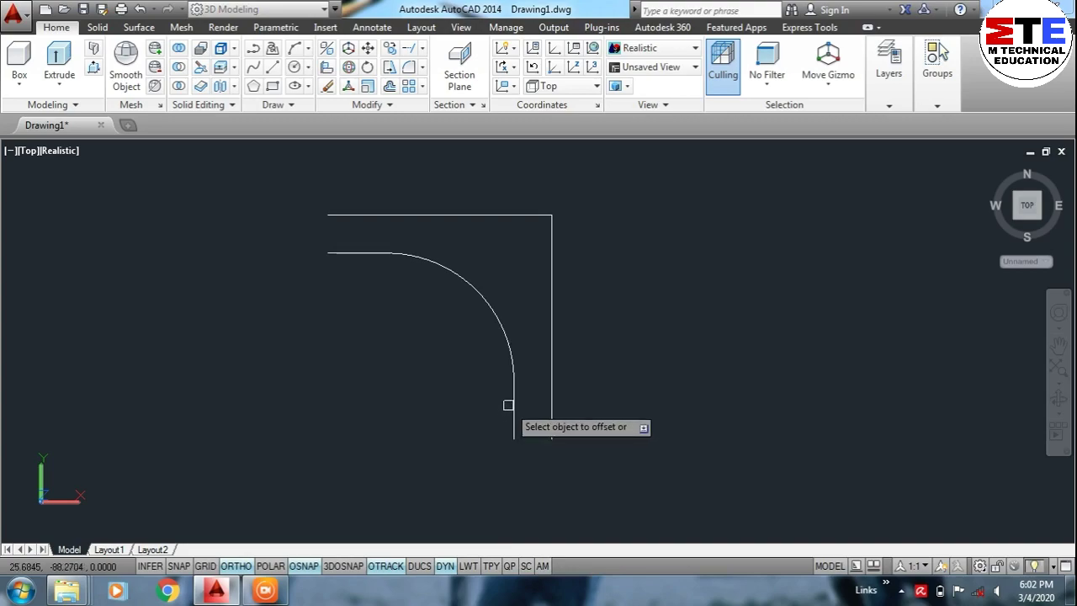
{"action": "left_click", "coordinate": [515, 411]}
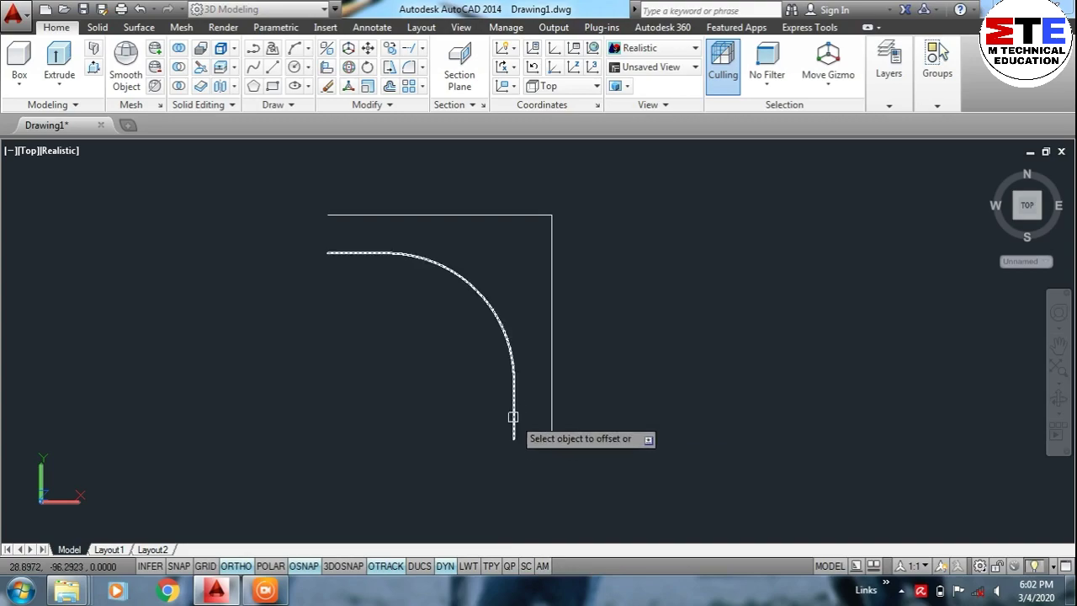
{"action": "left_click", "coordinate": [434, 412]}
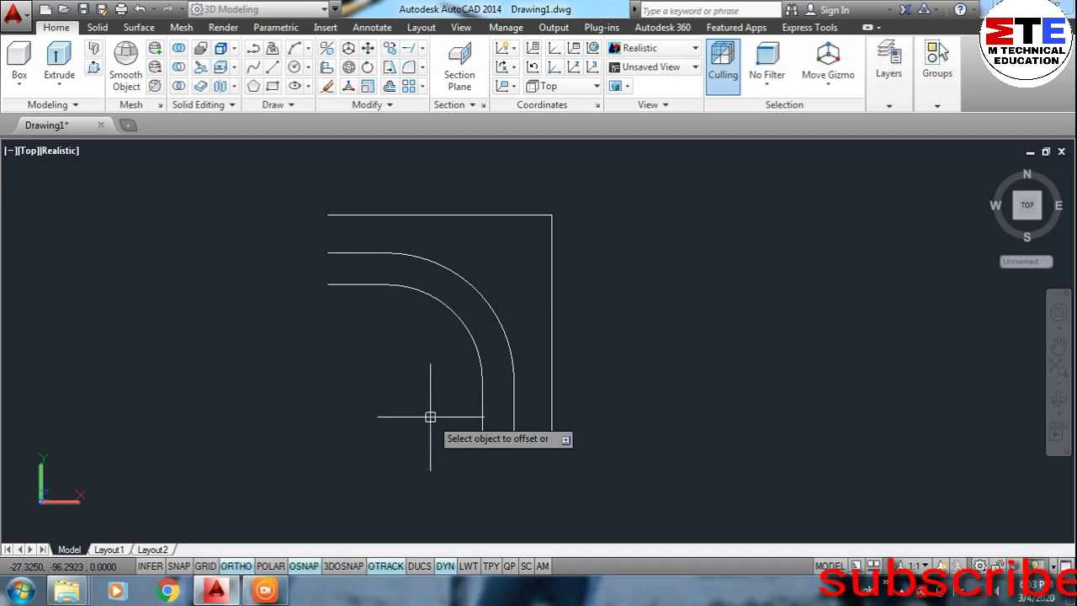
{"action": "key", "text": "Escape"}
- Delete the top line, outer vertical line and original path, leaving only the new curve
{"action": "left_click", "coordinate": [536, 216]}
{"action": "key", "text": "Delete"}
{"action": "left_click", "coordinate": [552, 245]}
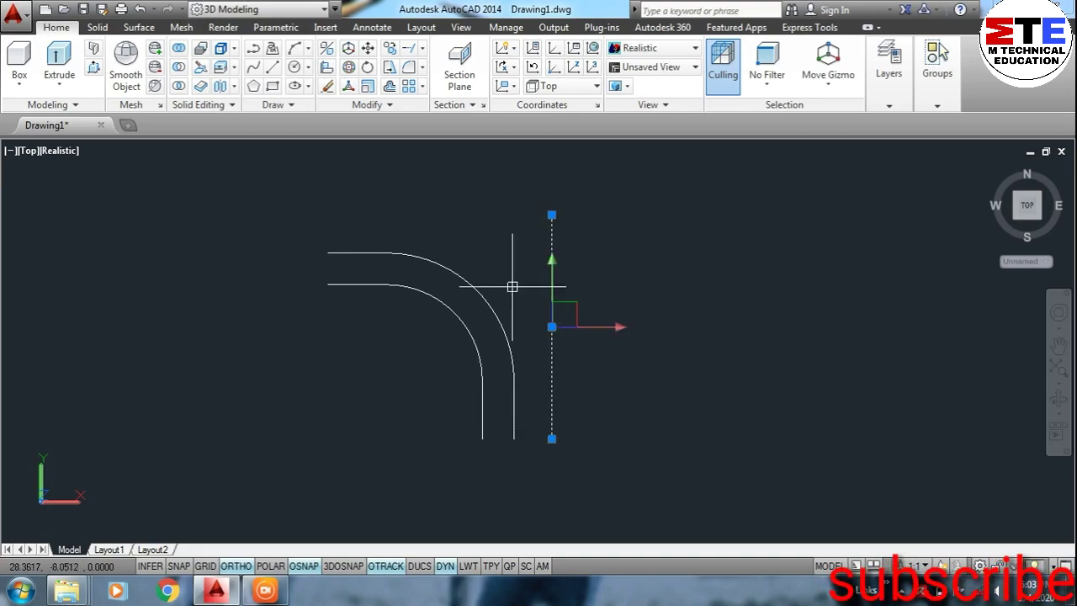
{"action": "key", "text": "Delete"}
{"action": "left_click", "coordinate": [494, 304]}
{"action": "key", "text": "Delete"}
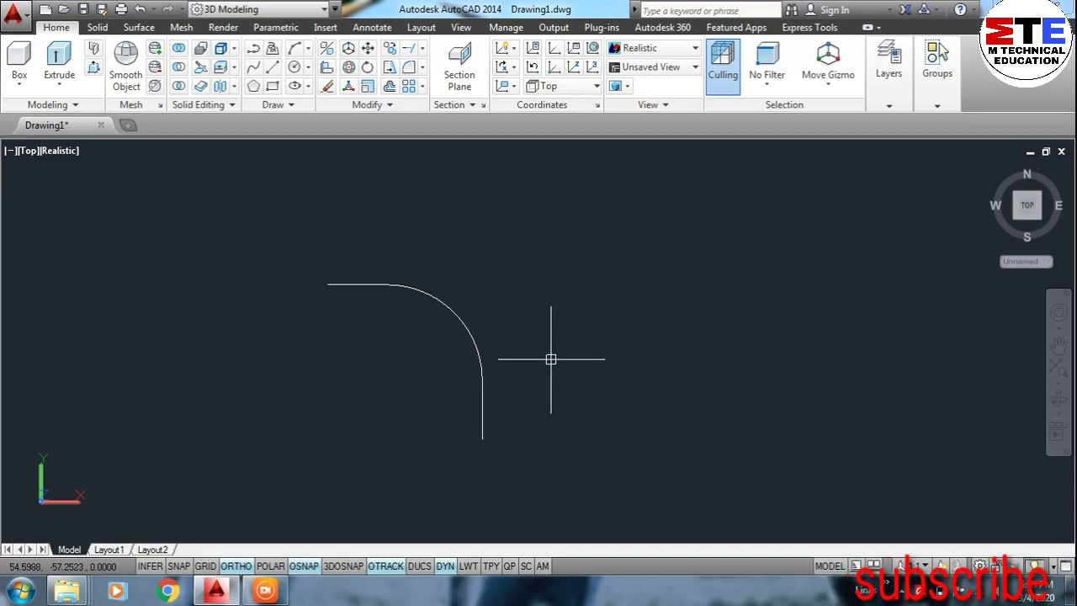
{"action": "mouse_move", "coordinate": [536, 362]}
{"action": "middle_mouse_down"}
{"action": "mouse_move", "coordinate": [633, 323]}
{"action": "mouse_move", "coordinate": [569, 349]}
{"action": "middle_mouse_up"}
{"action": "type", "text": "C"}
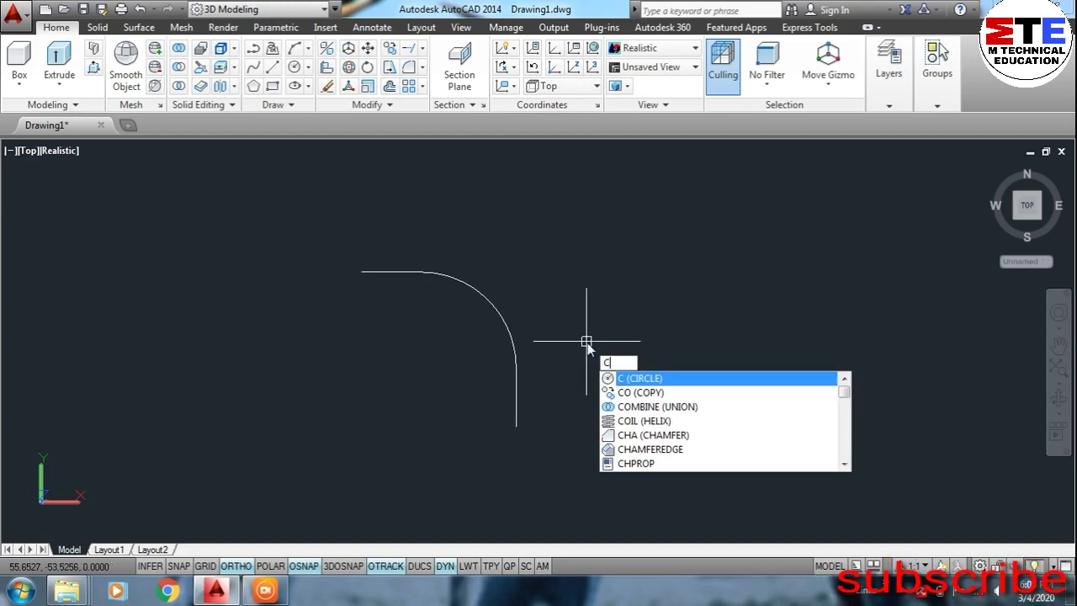
- Draw a circle of radius 21.5 to the right of the curve
{"action": "key", "text": "Return"}
{"action": "left_click", "coordinate": [704, 306]}
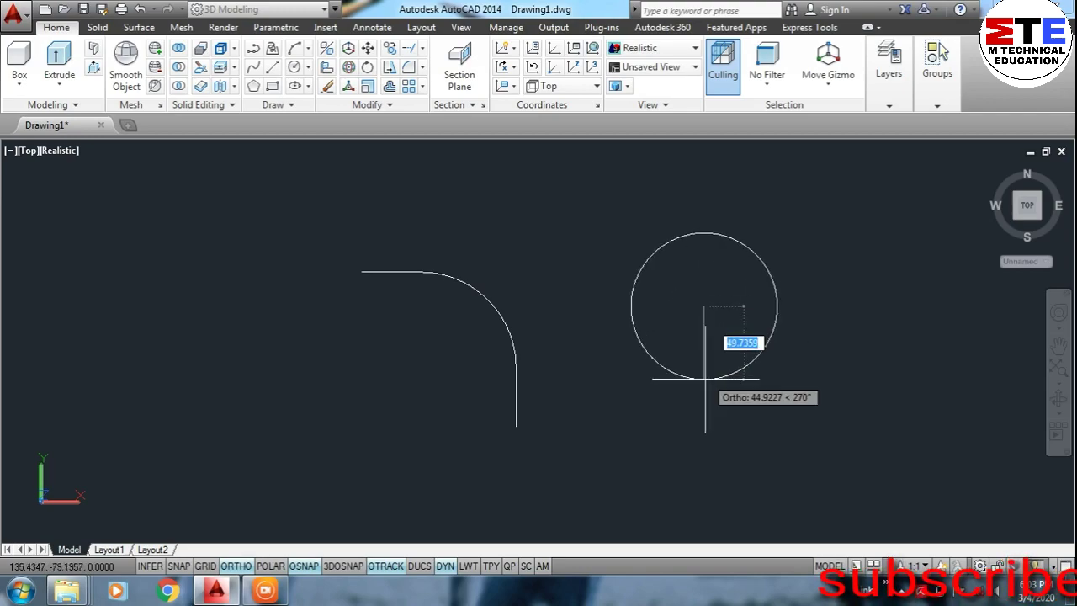
{"action": "type", "text": "21"}
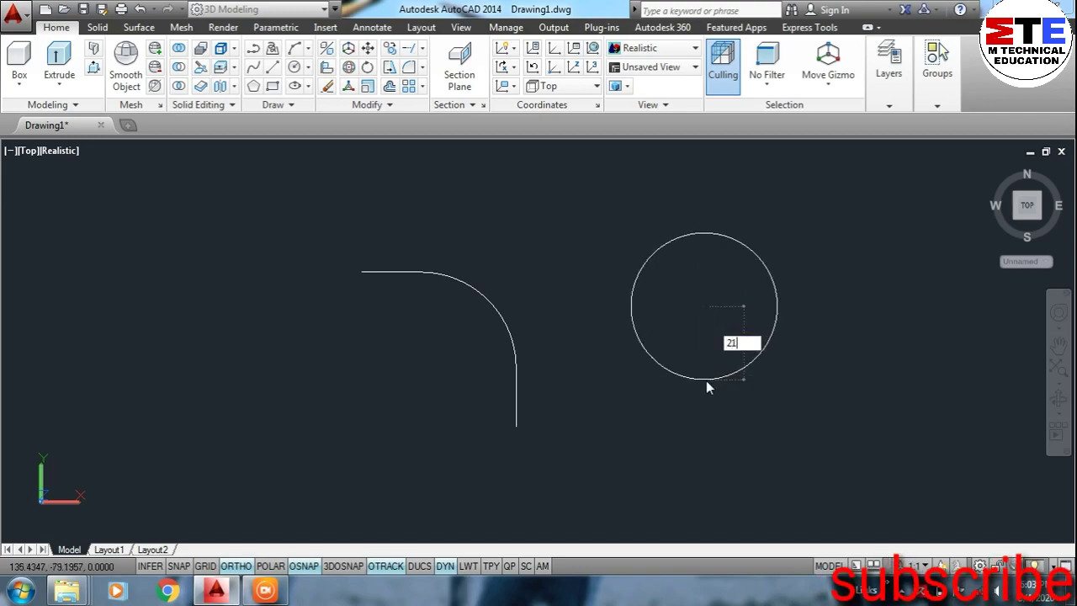
{"action": "type", "text": ".5"}
{"action": "key", "text": "Return"}
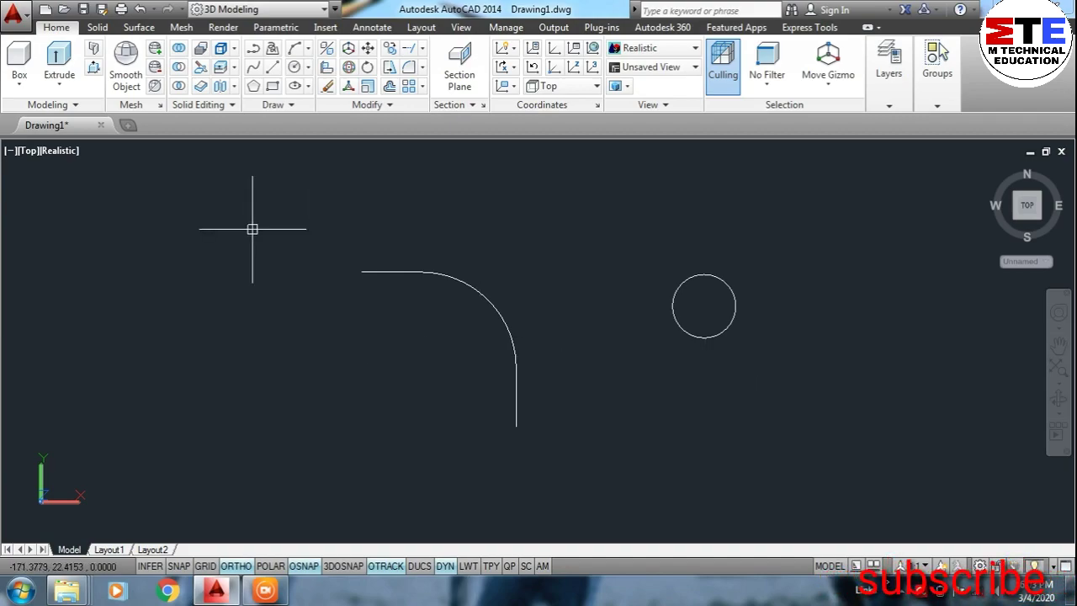
- Sweep the circle along the curved path into a solid pipe bend
{"action": "left_click", "coordinate": [70, 91]}
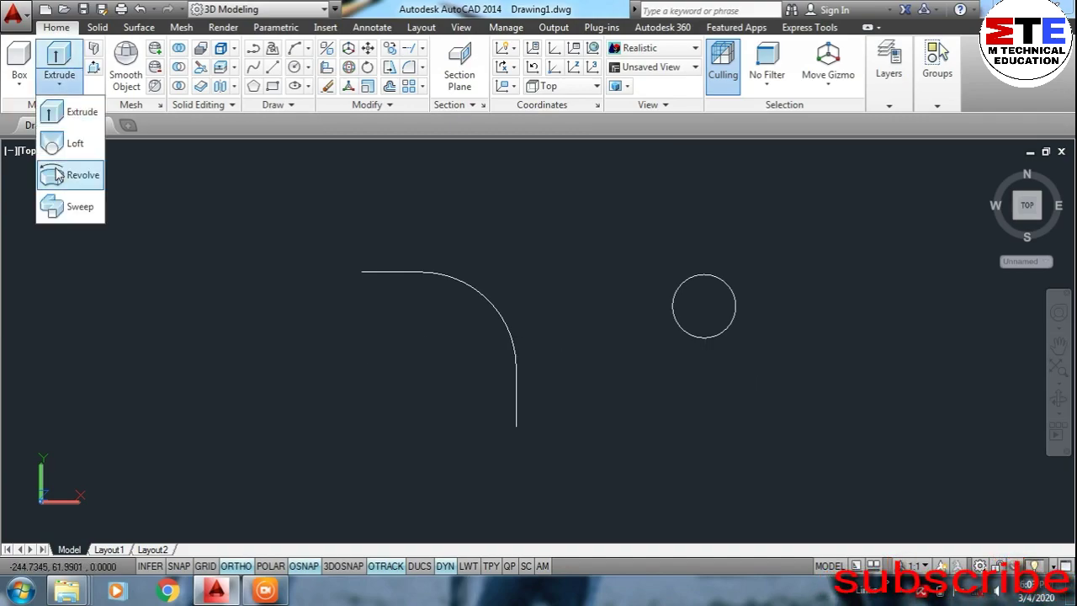
{"action": "left_click", "coordinate": [55, 202]}
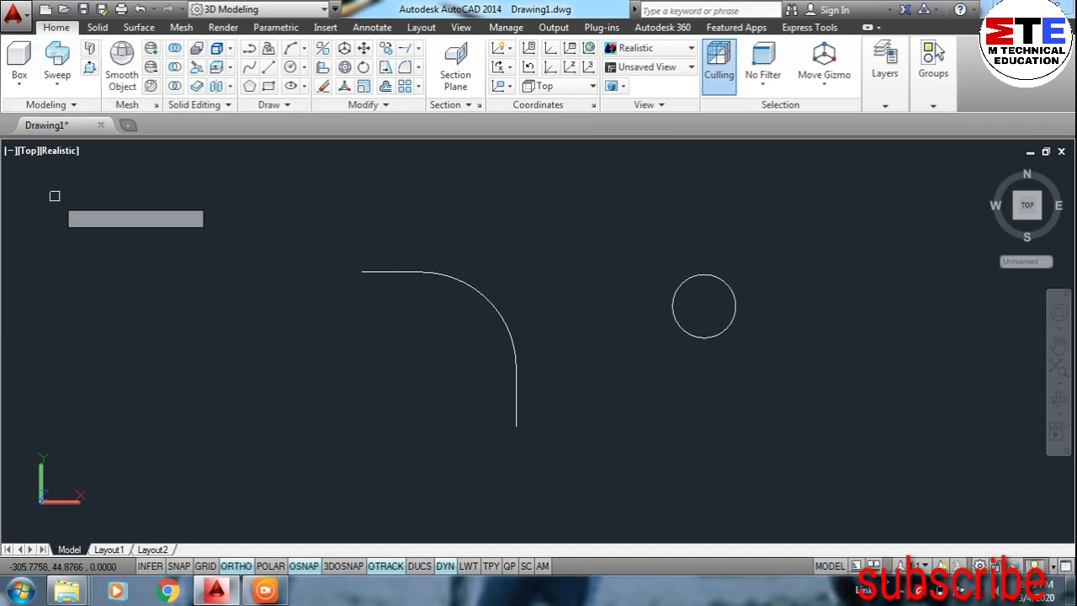
{"action": "left_click", "coordinate": [671, 320]}
{"action": "right_click", "coordinate": [619, 336]}
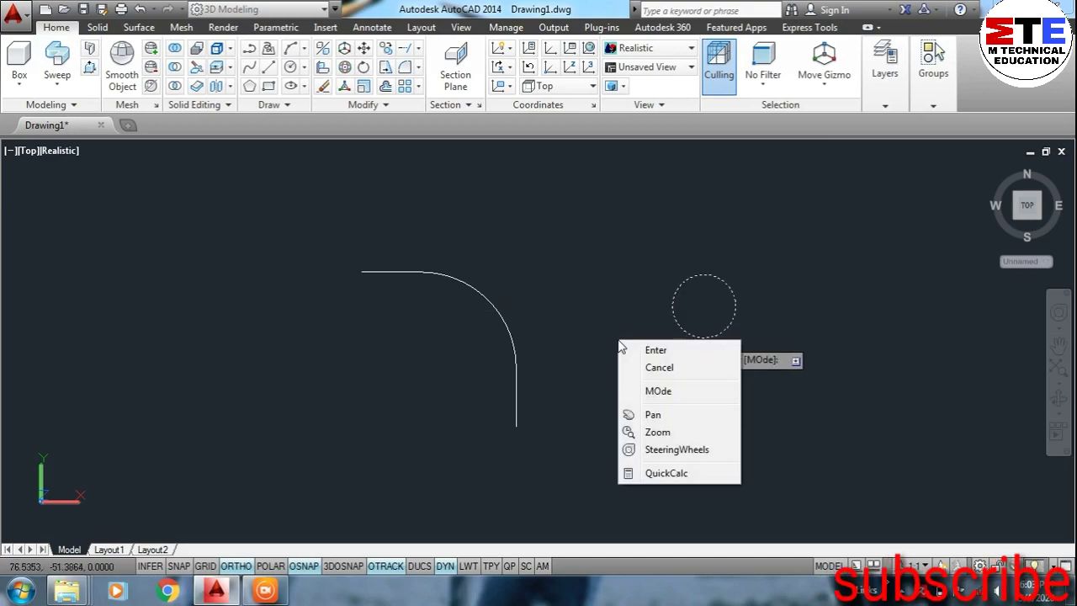
{"action": "left_click", "coordinate": [627, 352]}
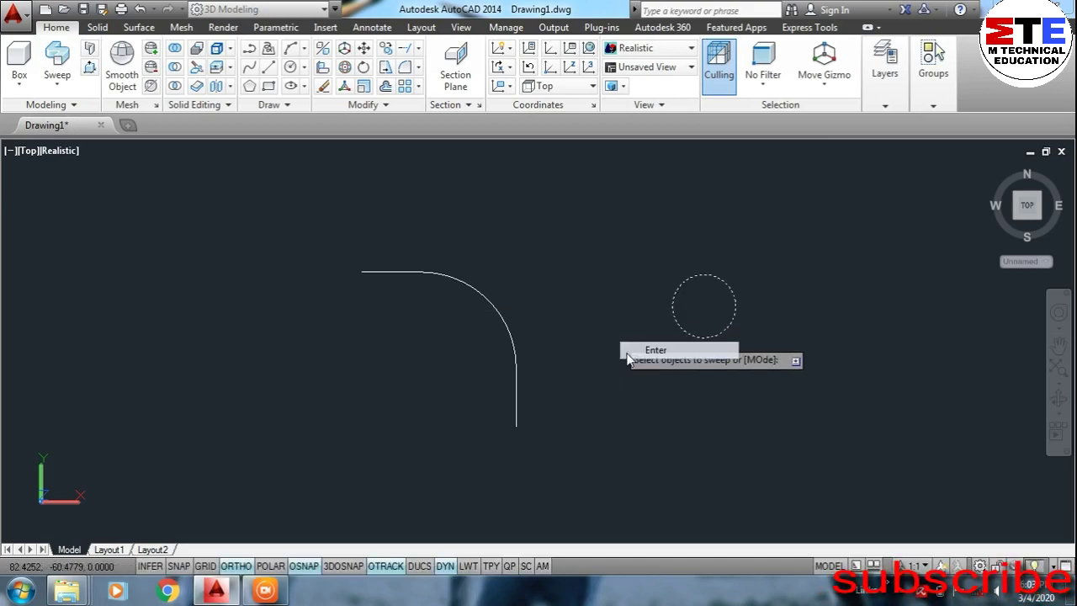
{"action": "left_click", "coordinate": [515, 364]}
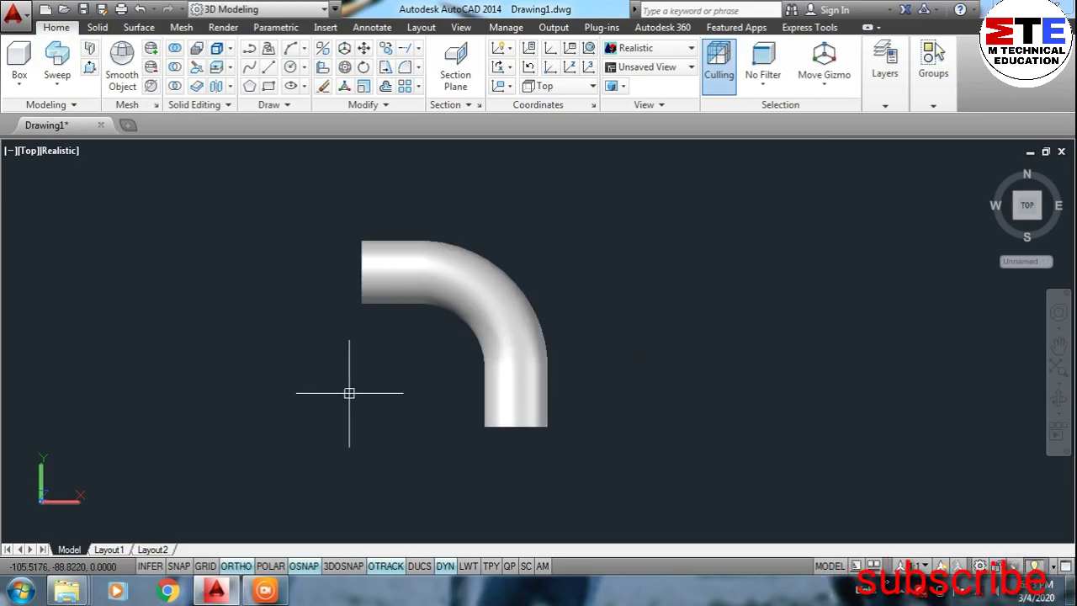
- Switch to SE Isometric and orbit until both round pipe ends are visible
{"action": "left_click", "coordinate": [23, 152]}
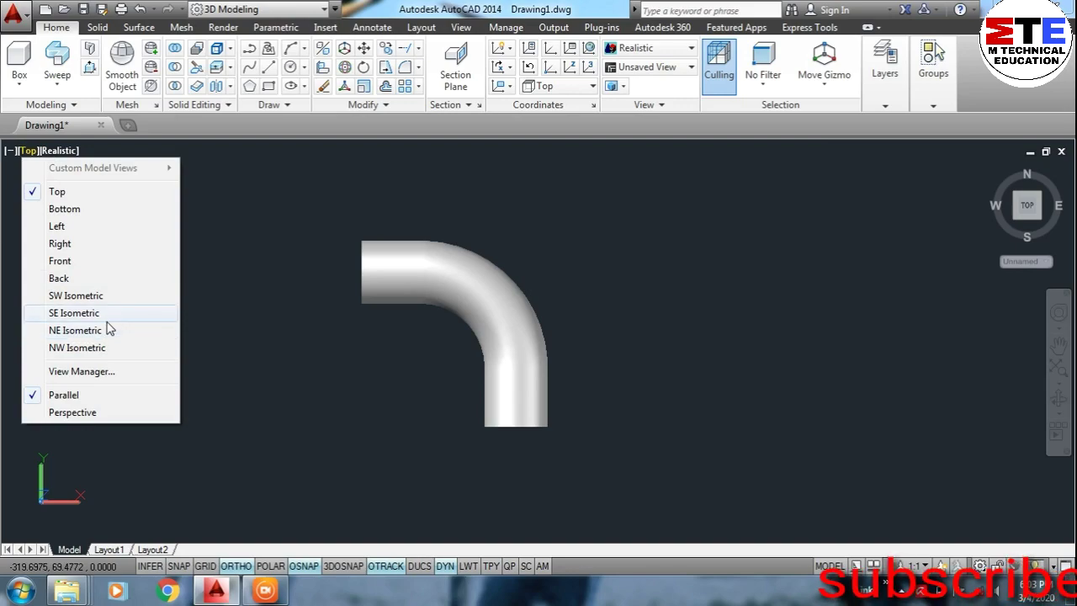
{"action": "left_click", "coordinate": [80, 313]}
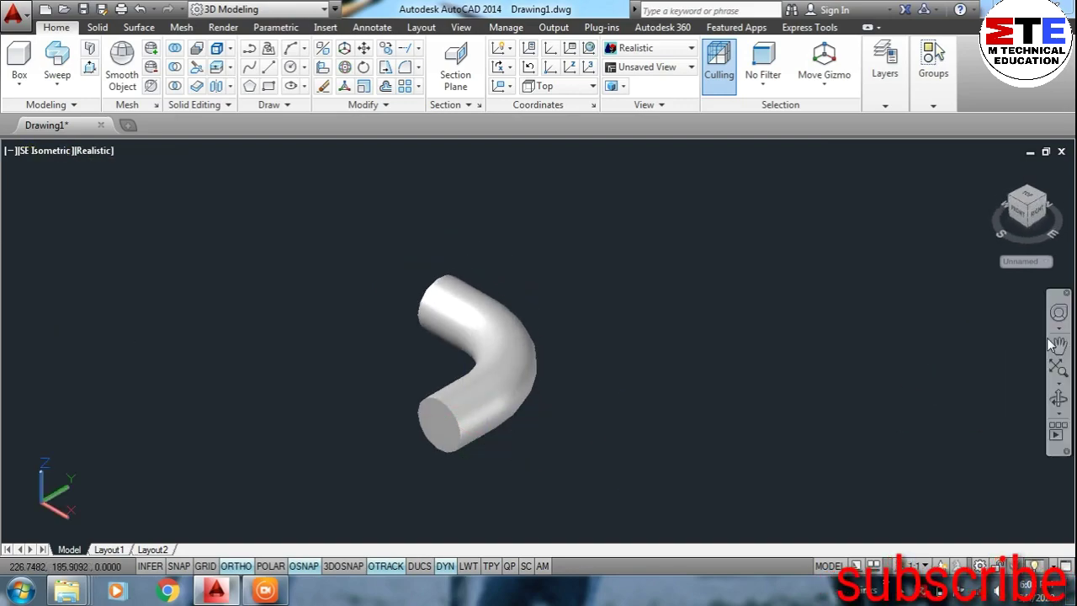
{"action": "left_click", "coordinate": [1058, 398]}
{"action": "mouse_move", "coordinate": [790, 396]}
{"action": "left_mouse_down"}
{"action": "mouse_move", "coordinate": [785, 421]}
{"action": "mouse_move", "coordinate": [818, 370]}
{"action": "mouse_move", "coordinate": [849, 363]}
{"action": "left_mouse_up"}
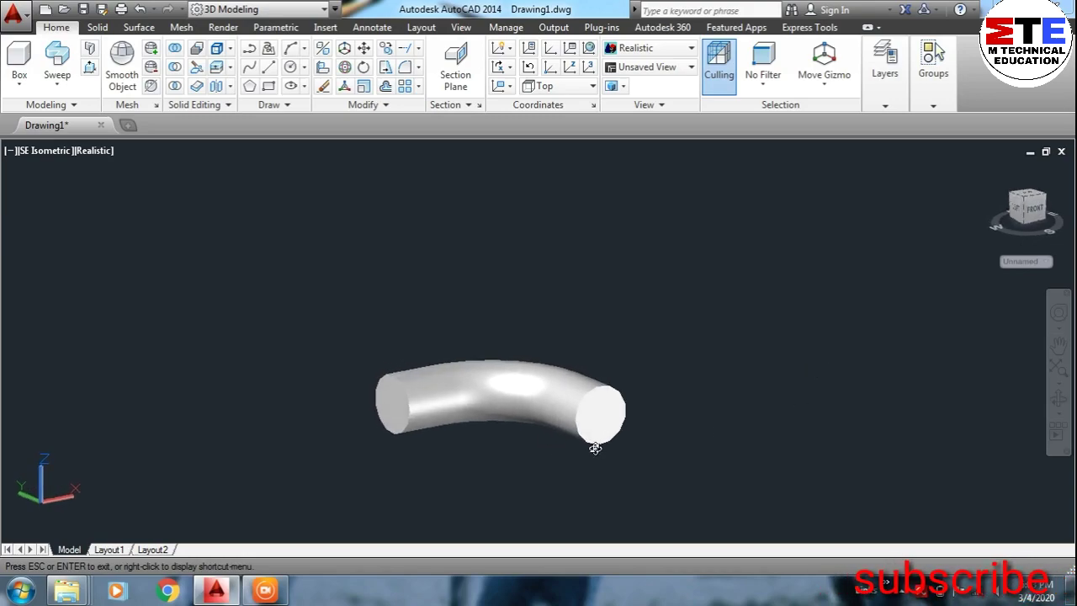
{"action": "mouse_move", "coordinate": [495, 462]}
{"action": "left_mouse_down"}
{"action": "mouse_move", "coordinate": [511, 463]}
{"action": "mouse_move", "coordinate": [524, 378]}
{"action": "left_mouse_up"}
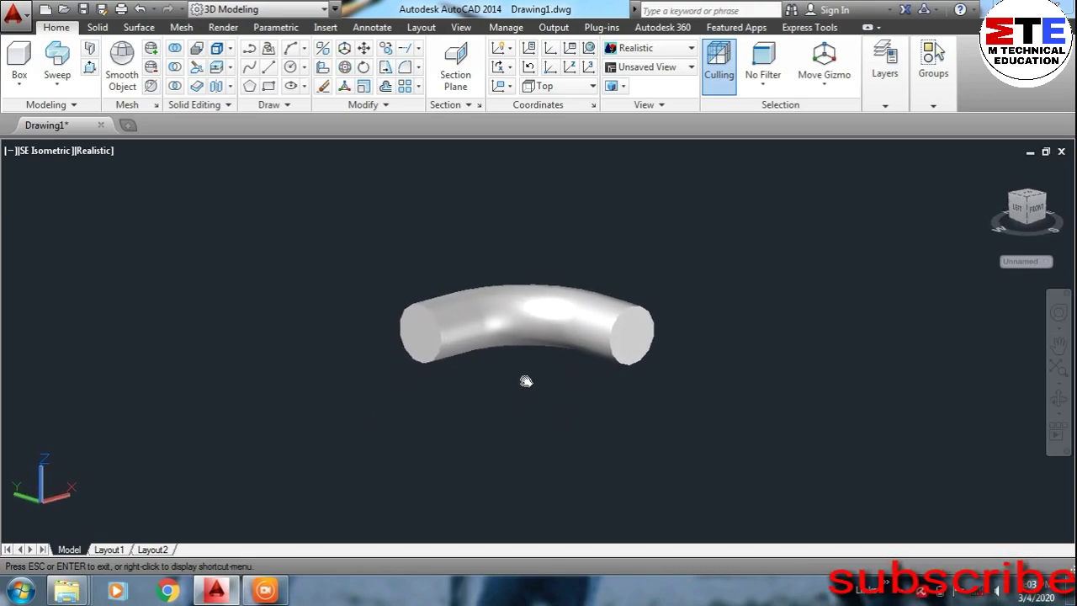
{"action": "key", "text": "Escape"}
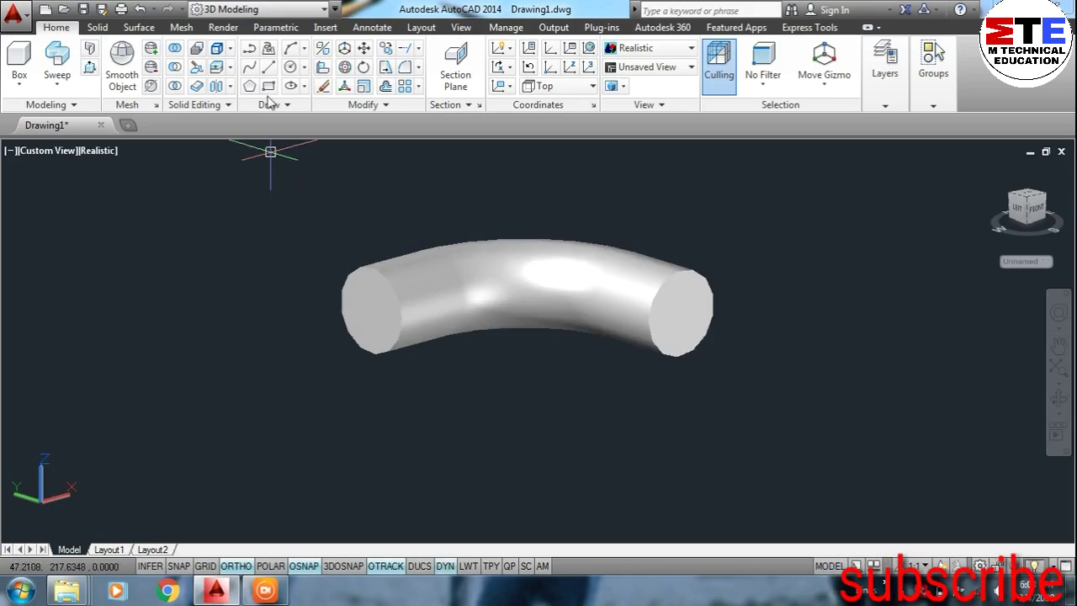
{"action": "left_click", "coordinate": [230, 87]}
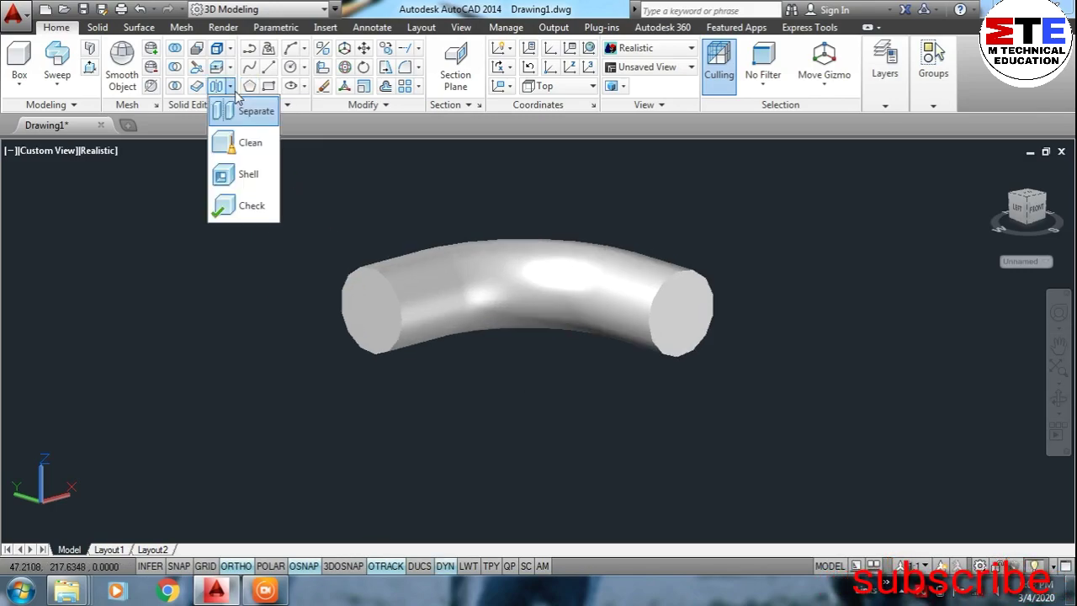
- Shell the pipe bend to a 1.5 wall, removing both end faces
{"action": "left_click", "coordinate": [227, 170]}
{"action": "left_click", "coordinate": [455, 313]}
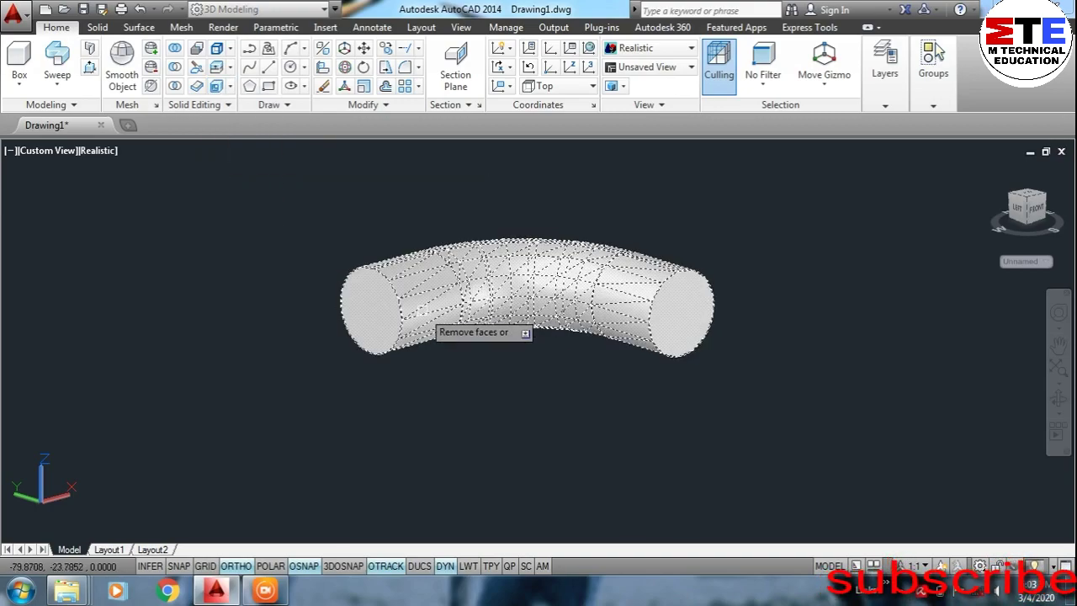
{"action": "left_click", "coordinate": [368, 312]}
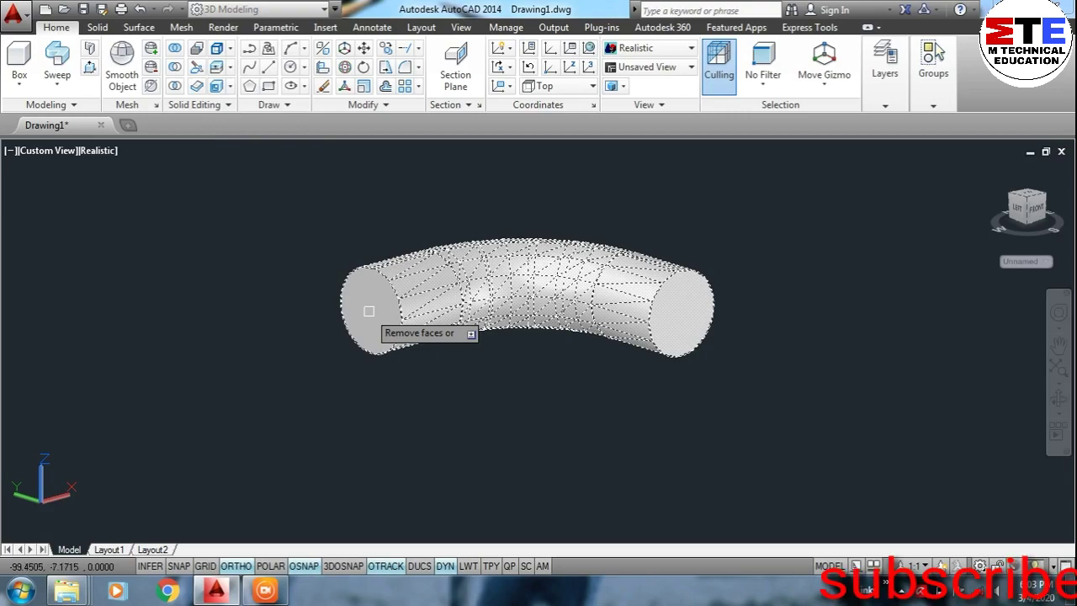
{"action": "left_click", "coordinate": [676, 319]}
{"action": "right_click", "coordinate": [567, 387]}
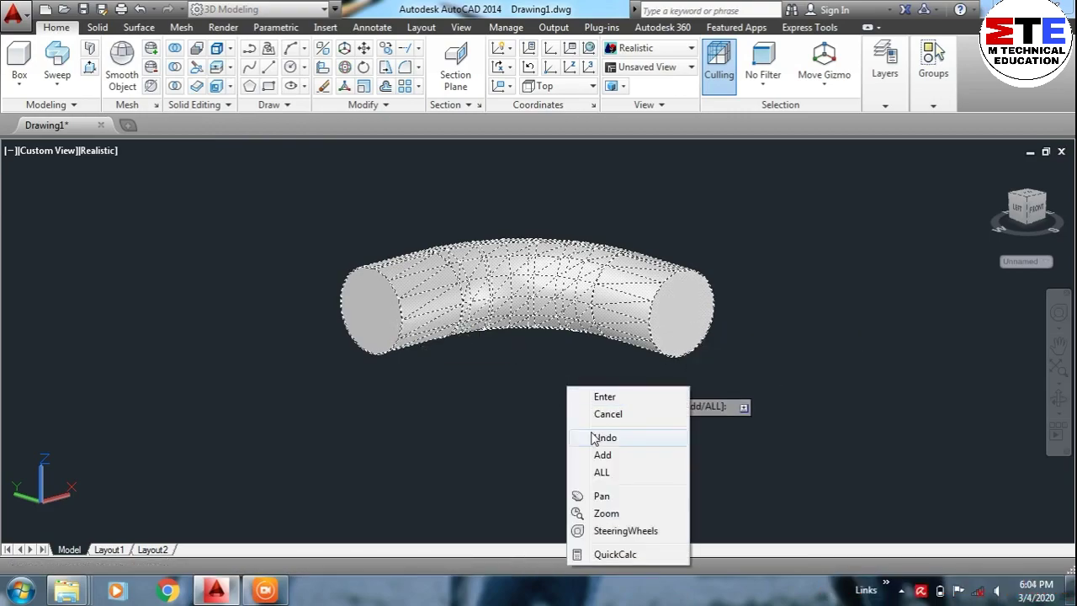
{"action": "left_click", "coordinate": [592, 401]}
{"action": "type", "text": "1.5"}
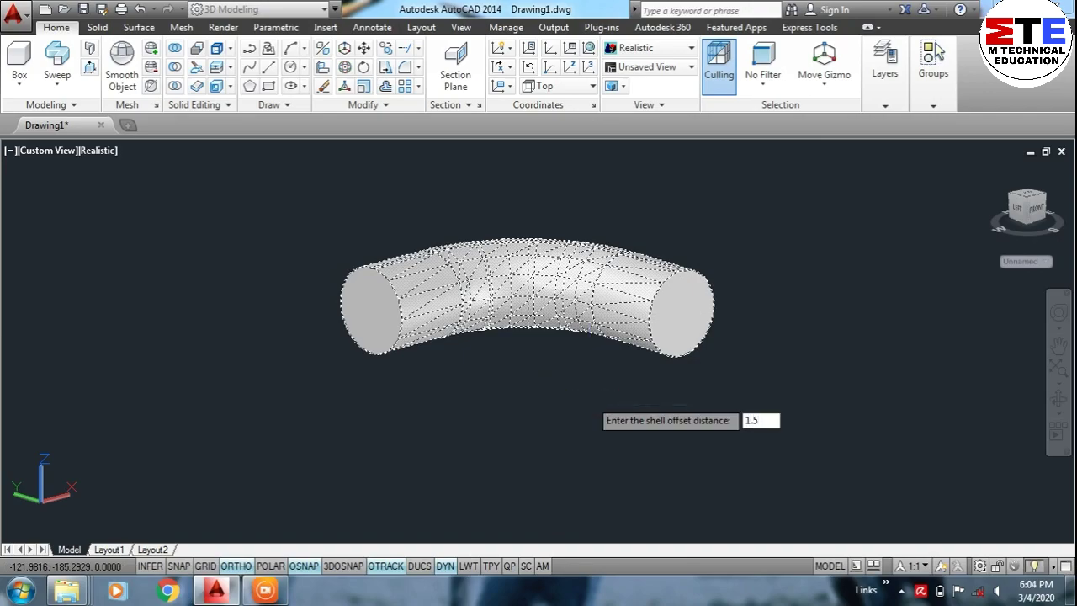
{"action": "key", "text": "Return"}
{"action": "key", "text": "Return"}
{"action": "key", "text": "Return"}
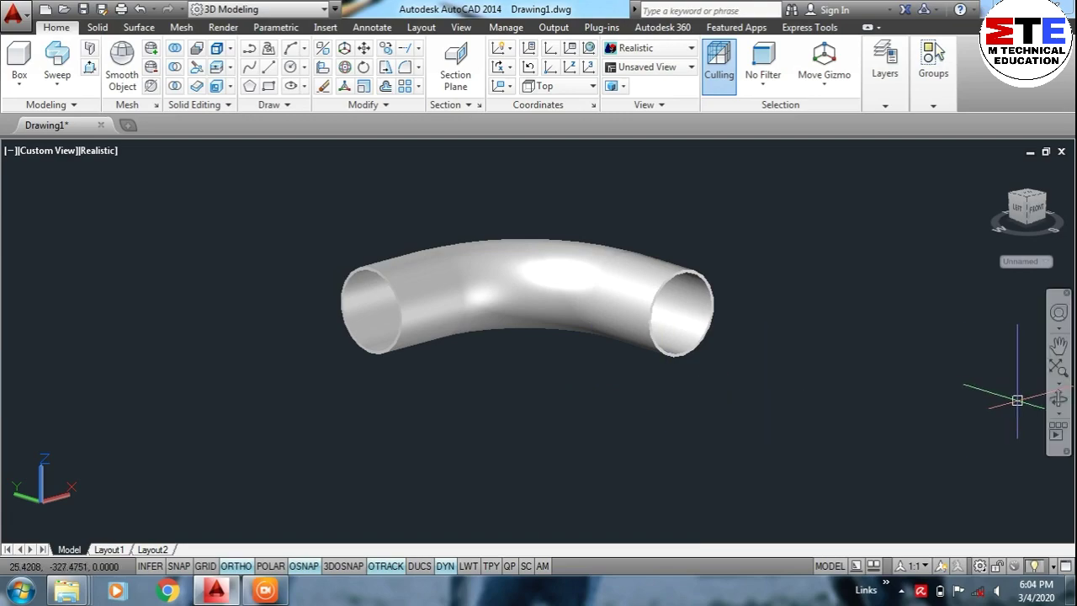
{"action": "left_click", "coordinate": [1058, 401]}
{"action": "mouse_move", "coordinate": [906, 402]}
{"action": "left_mouse_down"}
{"action": "mouse_move", "coordinate": [726, 413]}
{"action": "mouse_move", "coordinate": [726, 344]}
{"action": "mouse_move", "coordinate": [786, 428]}
{"action": "mouse_move", "coordinate": [917, 402]}
{"action": "mouse_move", "coordinate": [913, 373]}
{"action": "mouse_move", "coordinate": [814, 442]}
{"action": "left_mouse_up"}
- Switch the viewport to the Right view of the hollow pipe bend
{"action": "key", "text": "Escape"}
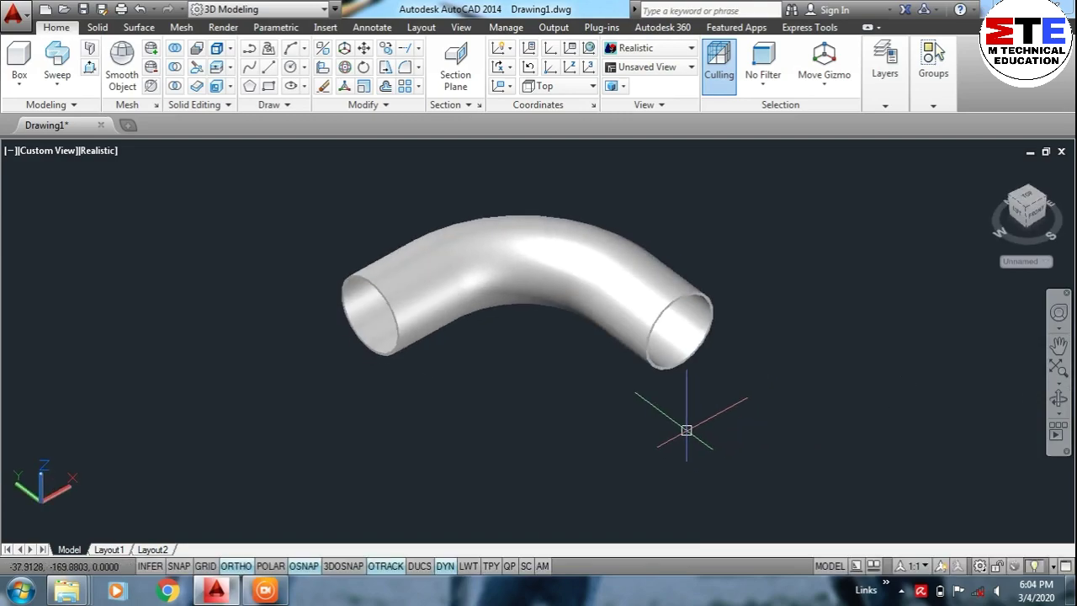
{"action": "left_click", "coordinate": [55, 160]}
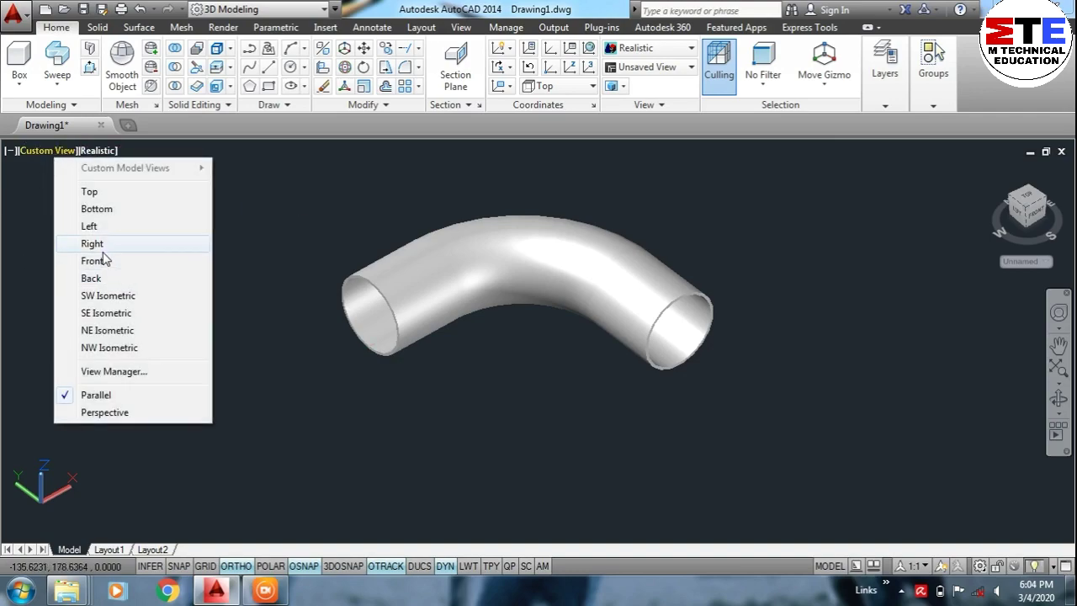
{"action": "left_click", "coordinate": [103, 249]}
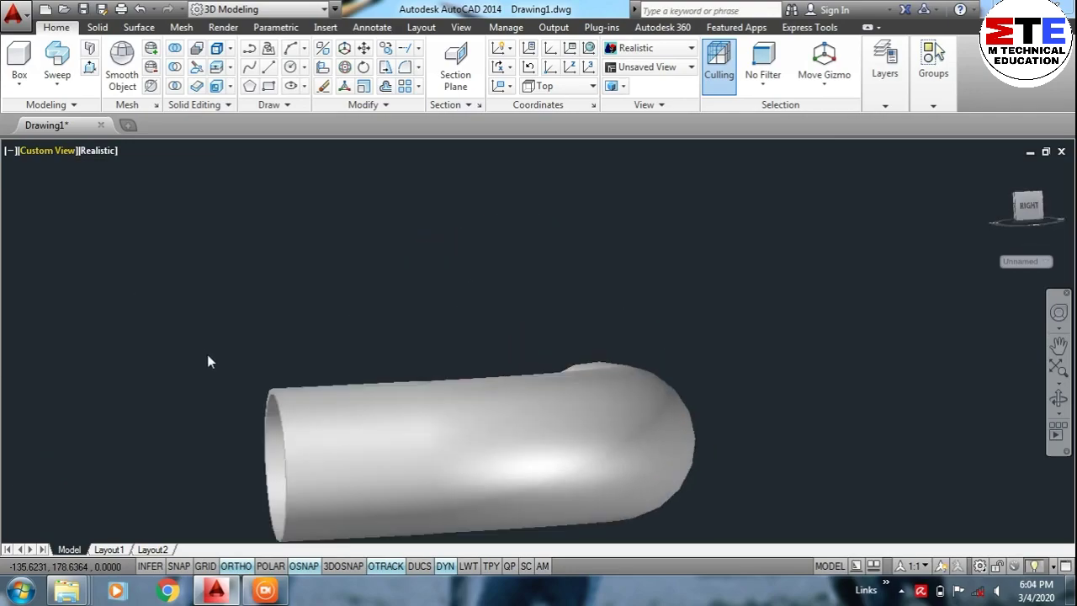
{"action": "left_click", "coordinate": [28, 152]}
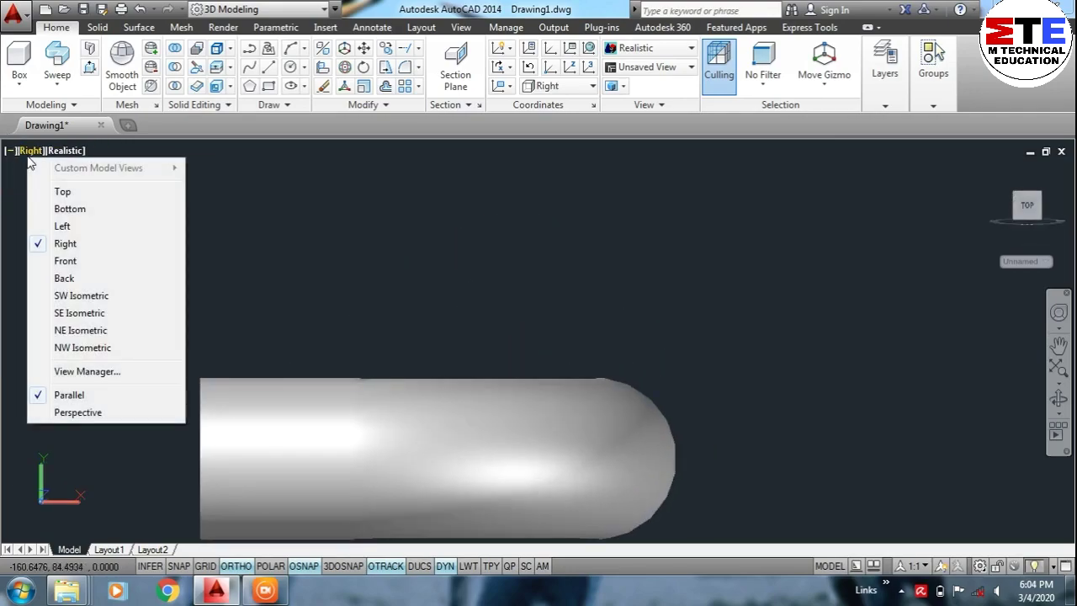
- In Front view, draw concentric circles of radius 20 and 25 beside the pipe end
{"action": "left_click", "coordinate": [86, 268]}
{"action": "type", "text": "C"}
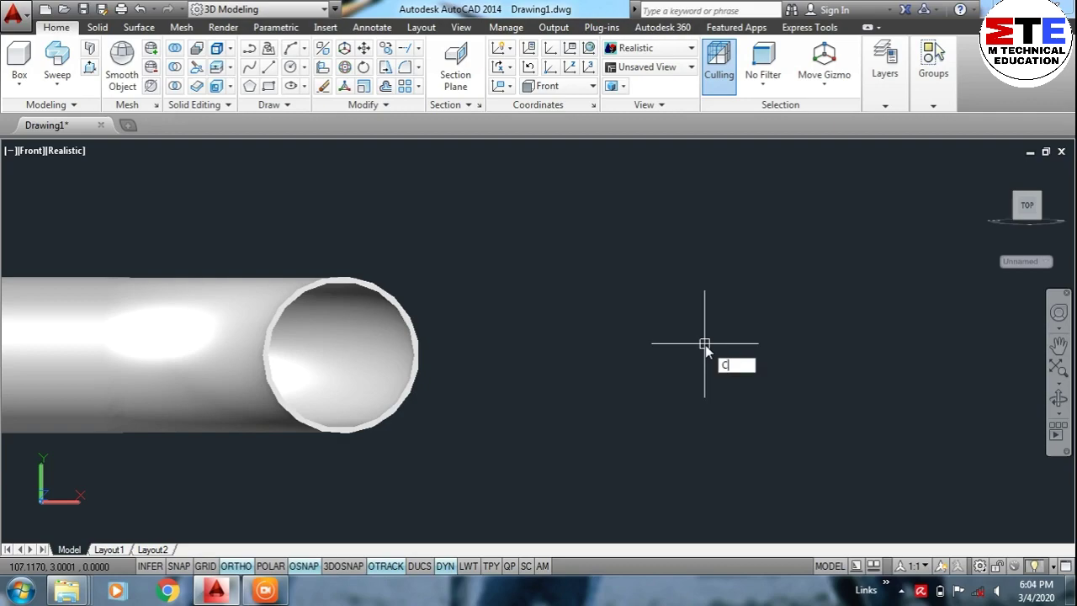
{"action": "key", "text": "Return"}
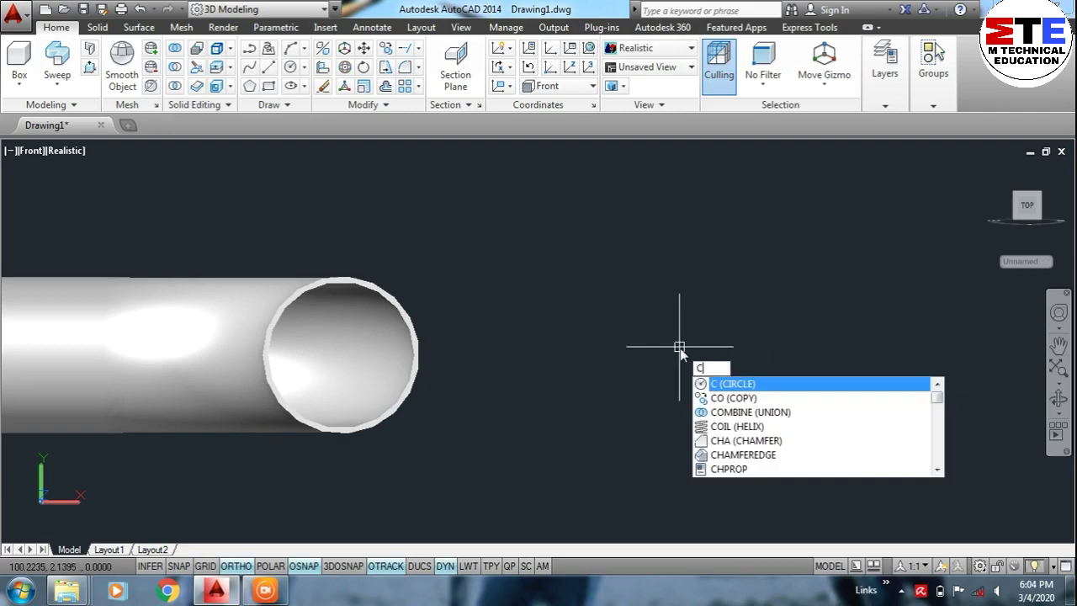
{"action": "key", "text": "Return"}
{"action": "left_click", "coordinate": [689, 333]}
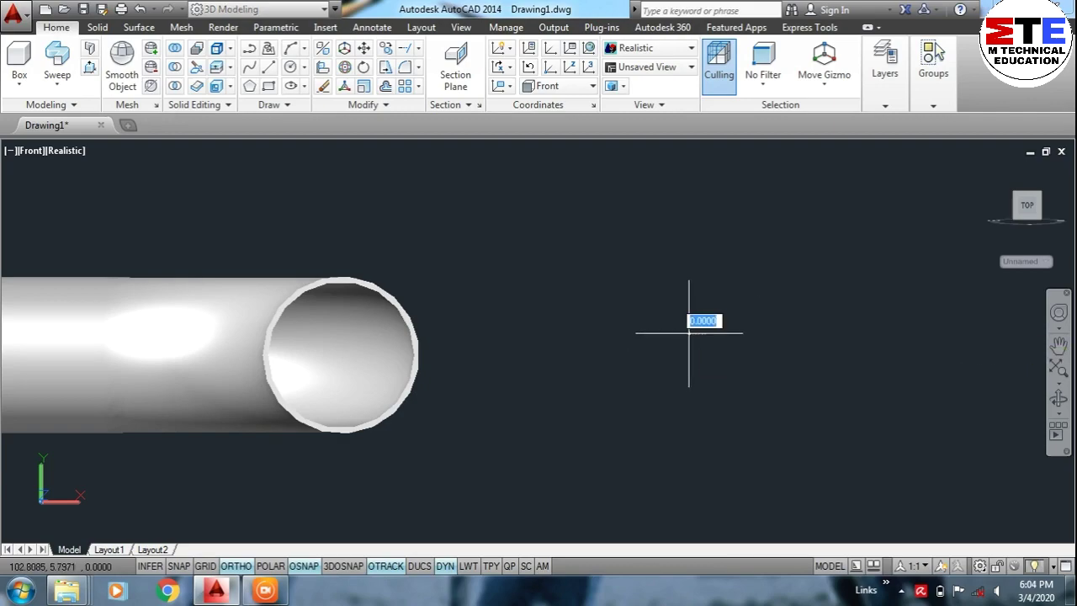
{"action": "type", "text": "20"}
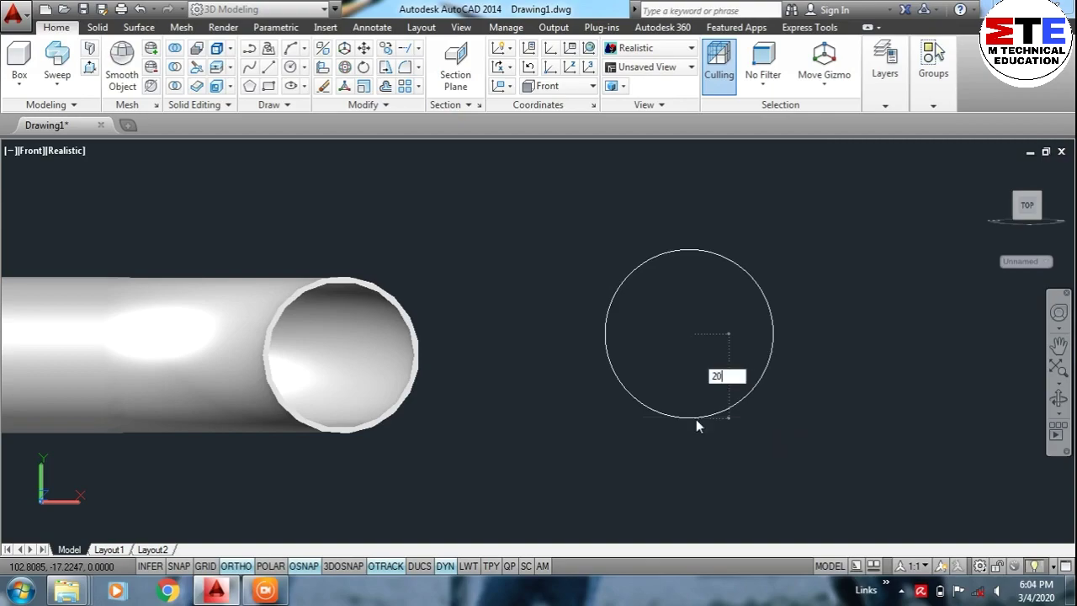
{"action": "key", "text": "Return"}
{"action": "key", "text": "Return"}
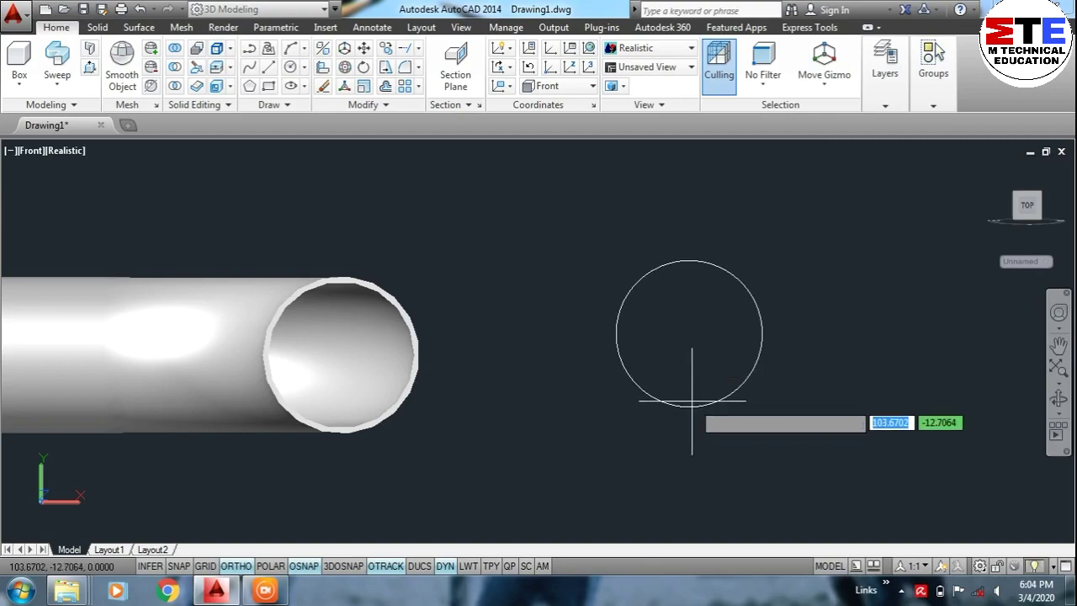
{"action": "left_click", "coordinate": [689, 334]}
{"action": "type", "text": "2"}
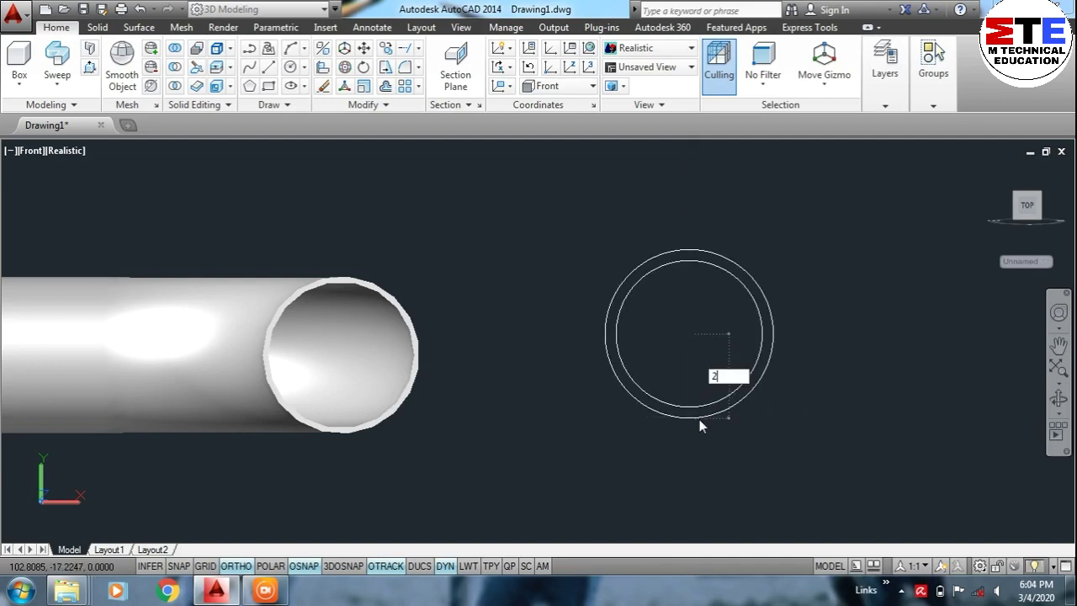
{"action": "type", "text": "5"}
{"action": "key", "text": "Return"}
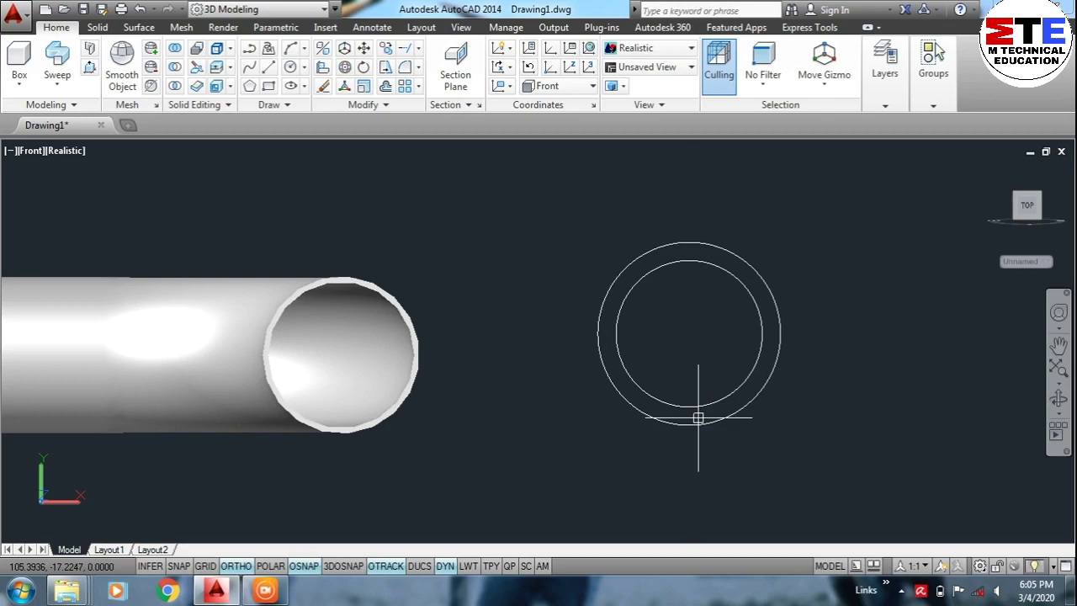
{"action": "key", "text": "Return"}
{"action": "key", "text": "Escape"}
{"action": "type", "text": "L"}
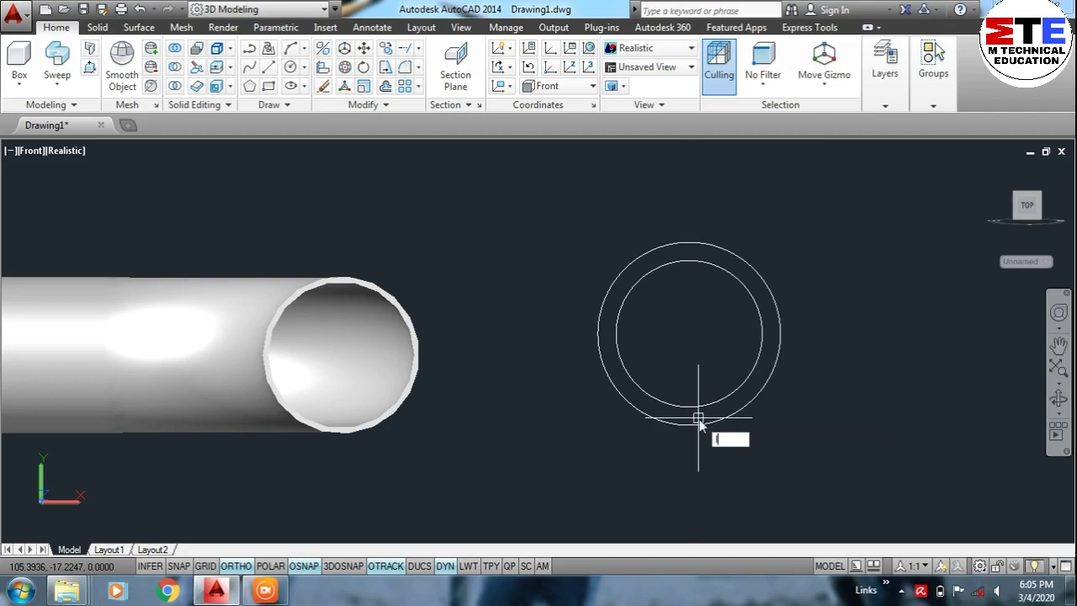
- Draw a 70-unit centre line, 35 units right and 35 left from the flange centre
{"action": "key", "text": "Return"}
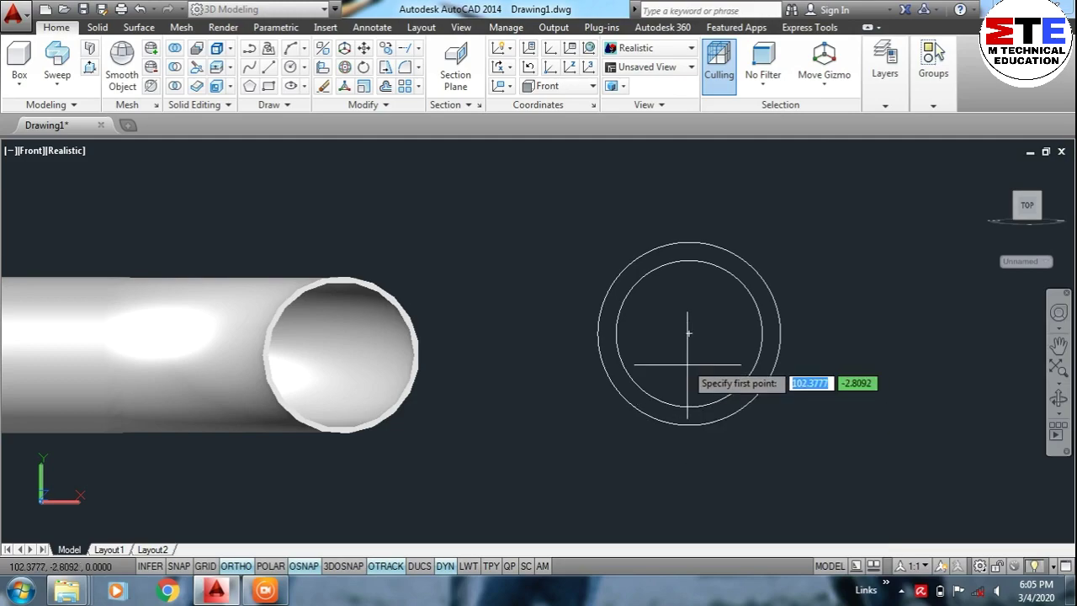
{"action": "left_click", "coordinate": [690, 333]}
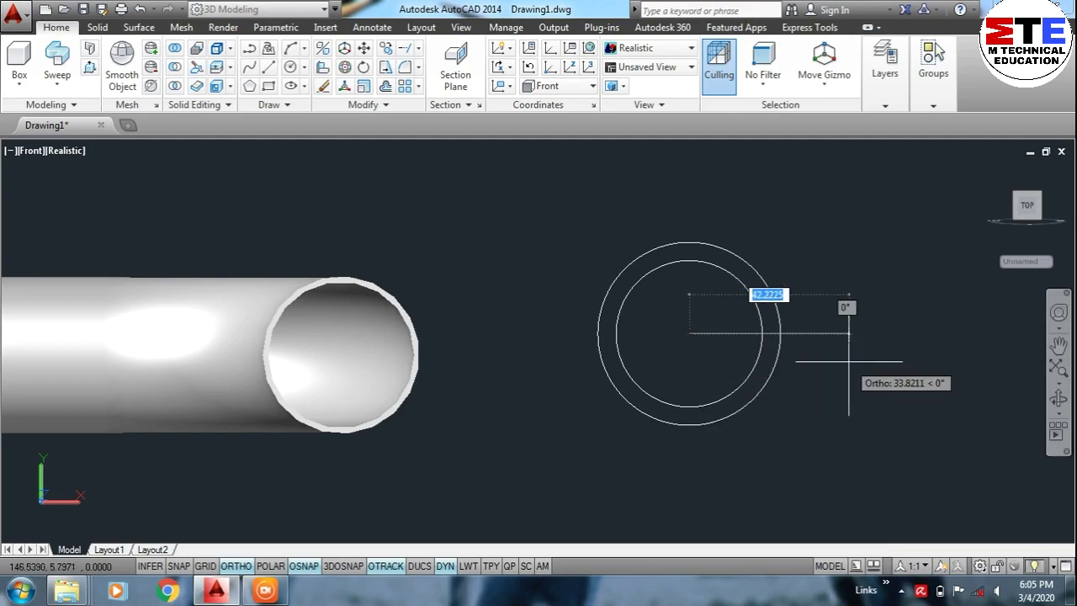
{"action": "type", "text": "35"}
{"action": "key", "text": "Return"}
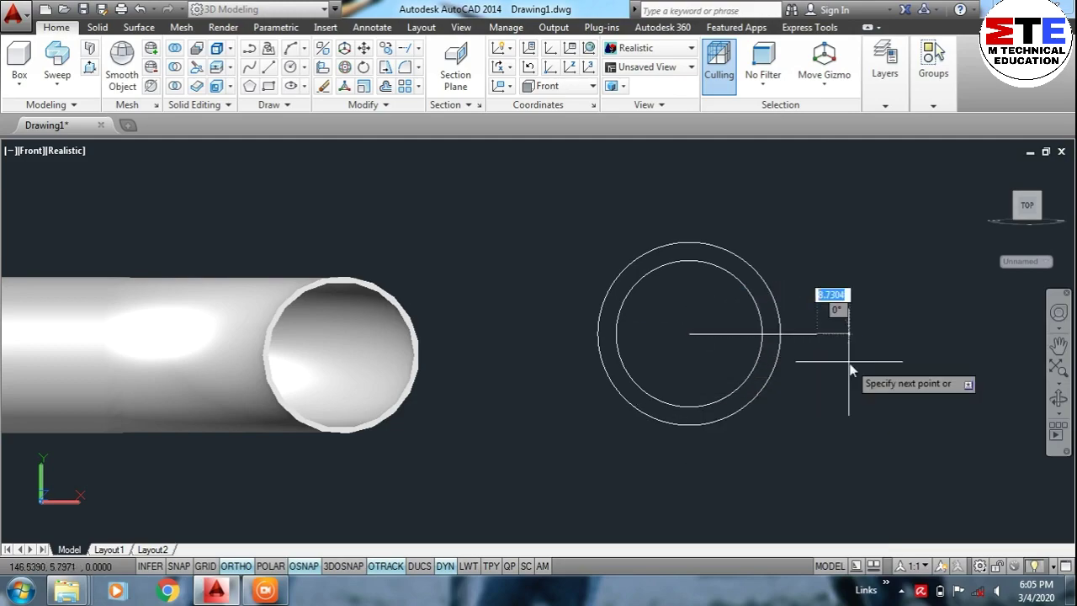
{"action": "key", "text": "Return"}
{"action": "key", "text": "Return"}
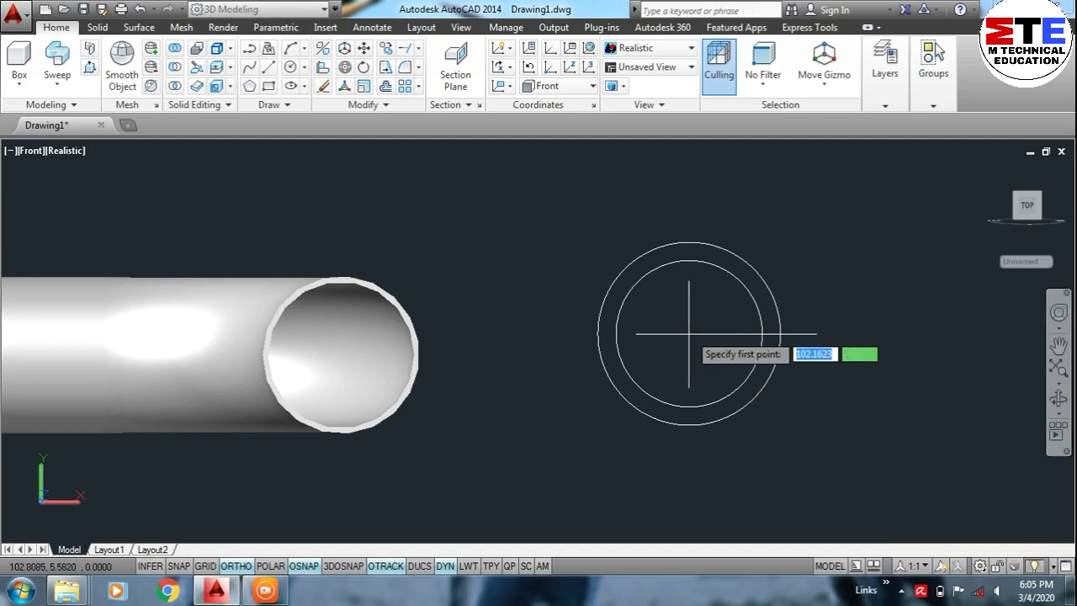
{"action": "left_click", "coordinate": [689, 333]}
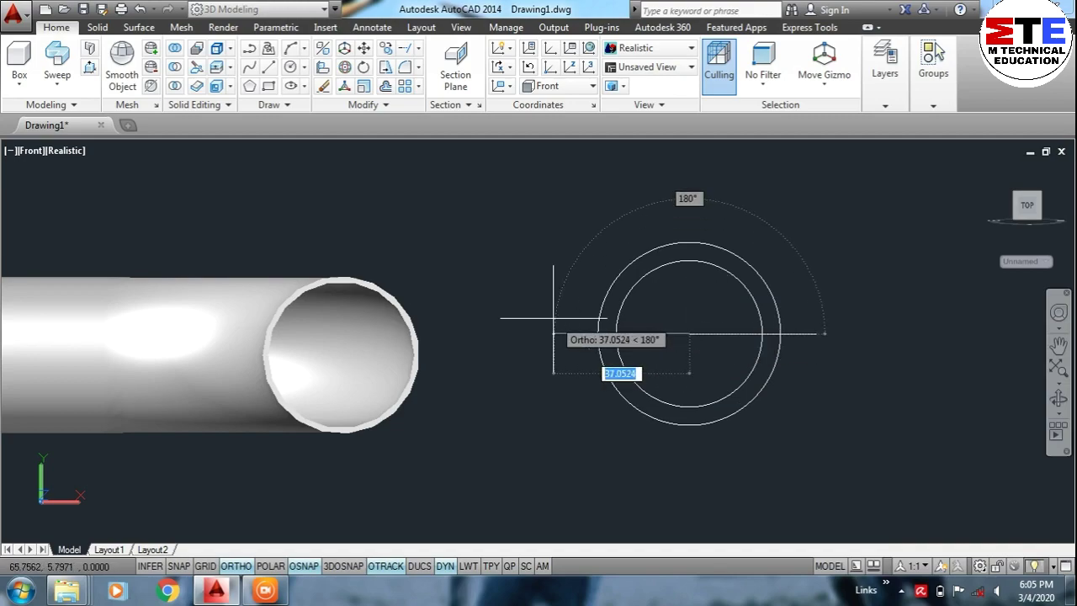
{"action": "type", "text": "35"}
{"action": "key", "text": "Return"}
{"action": "key", "text": "Return"}
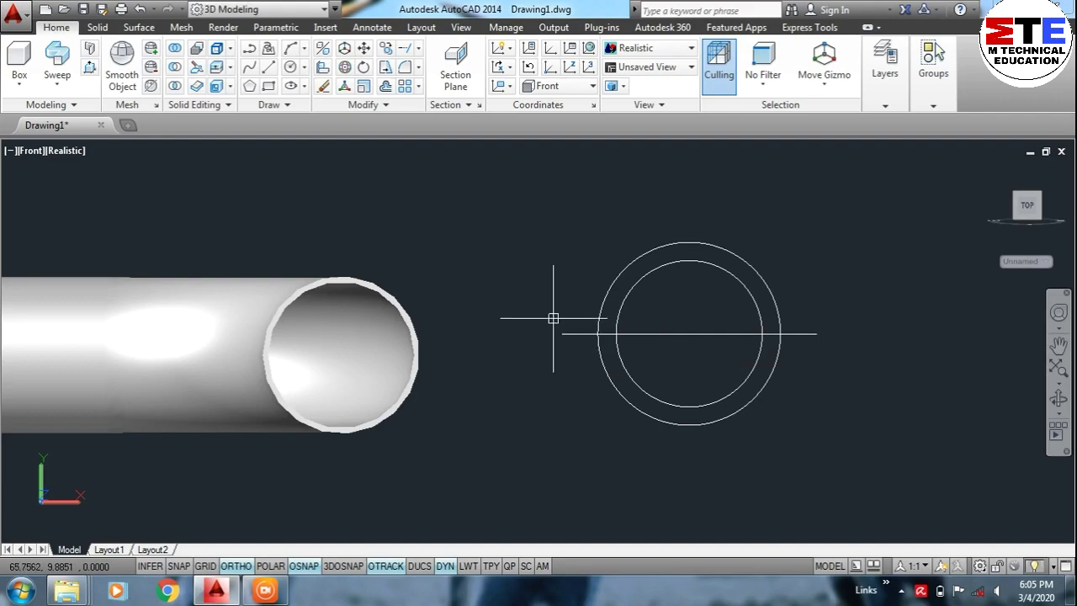
{"action": "key", "text": "Return"}
{"action": "key", "text": "Escape"}
- At the right line end, draw a 5.5-radius bolt hole and a larger concentric circle
{"action": "type", "text": "c"}
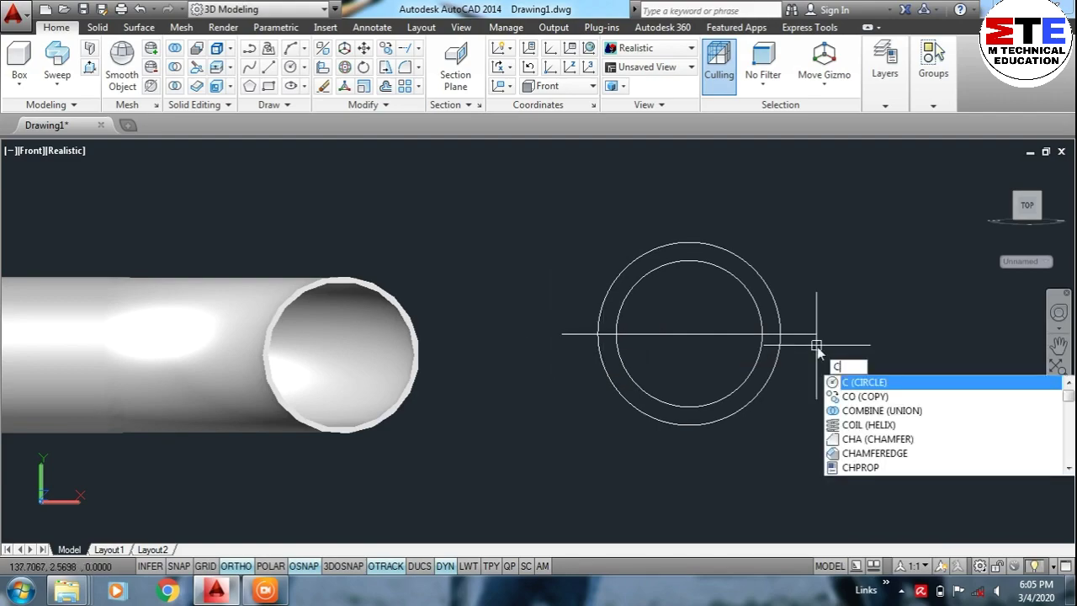
{"action": "key", "text": "Return"}
{"action": "left_click", "coordinate": [817, 334]}
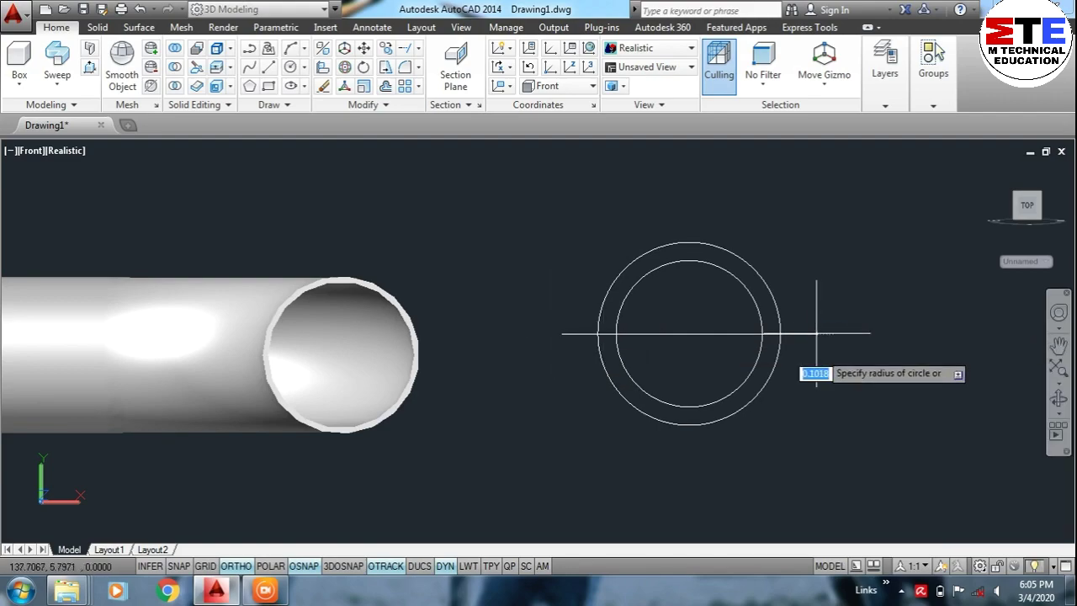
{"action": "type", "text": "5"}
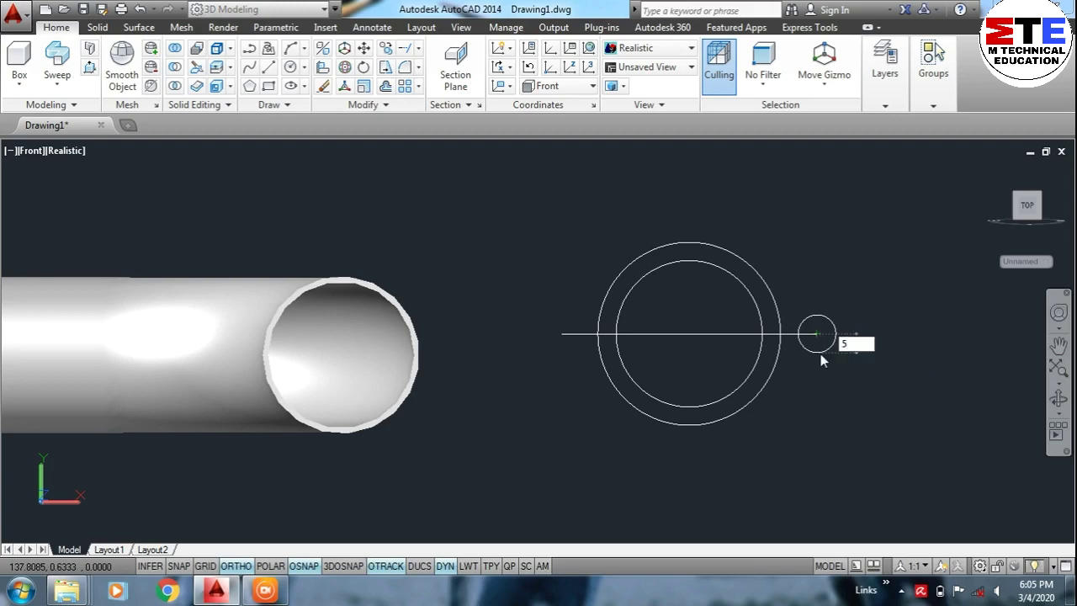
{"action": "type", "text": ".5"}
{"action": "key", "text": "Return"}
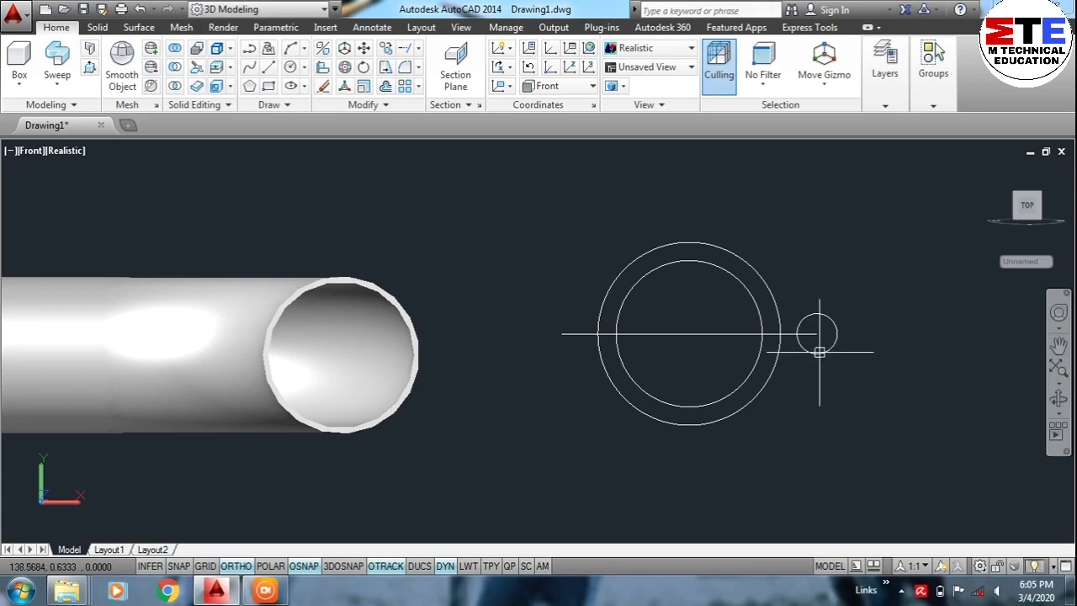
{"action": "key", "text": "Return"}
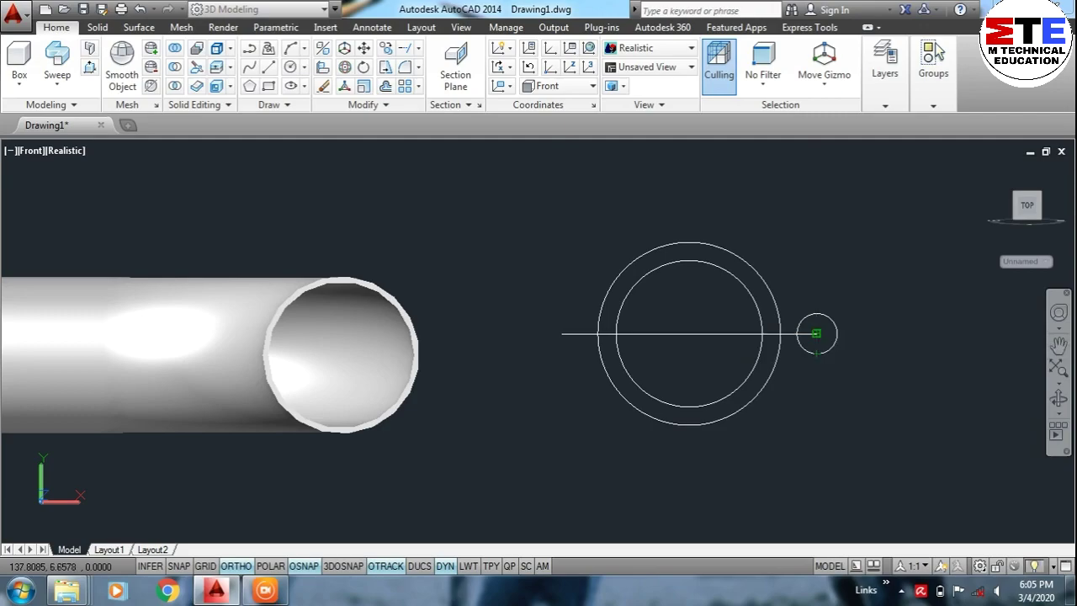
{"action": "left_click", "coordinate": [816, 334]}
{"action": "type", "text": "12.5"}
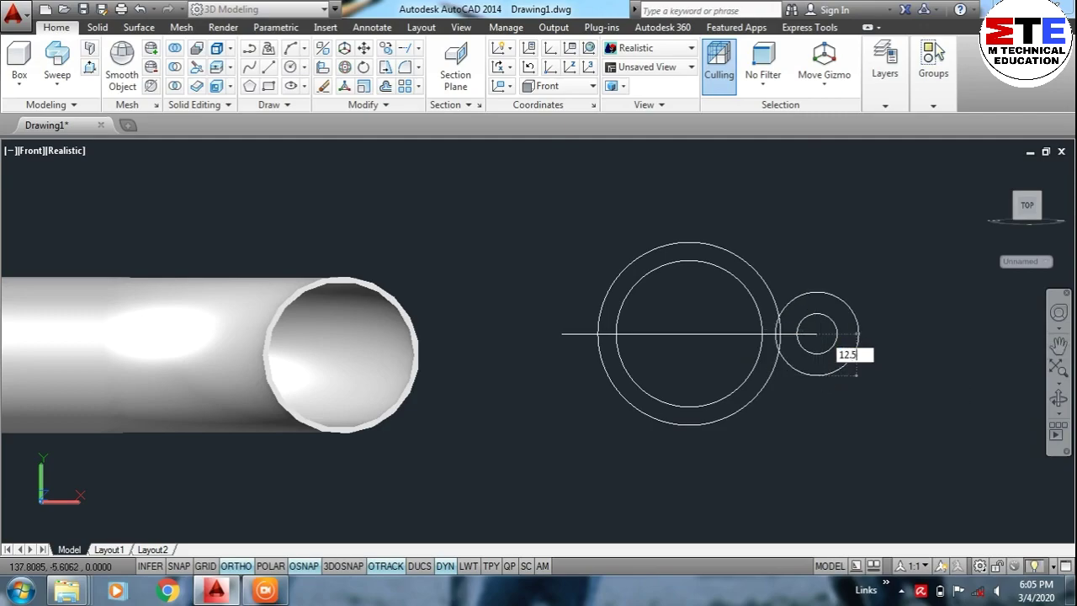
{"action": "key", "text": "Return"}
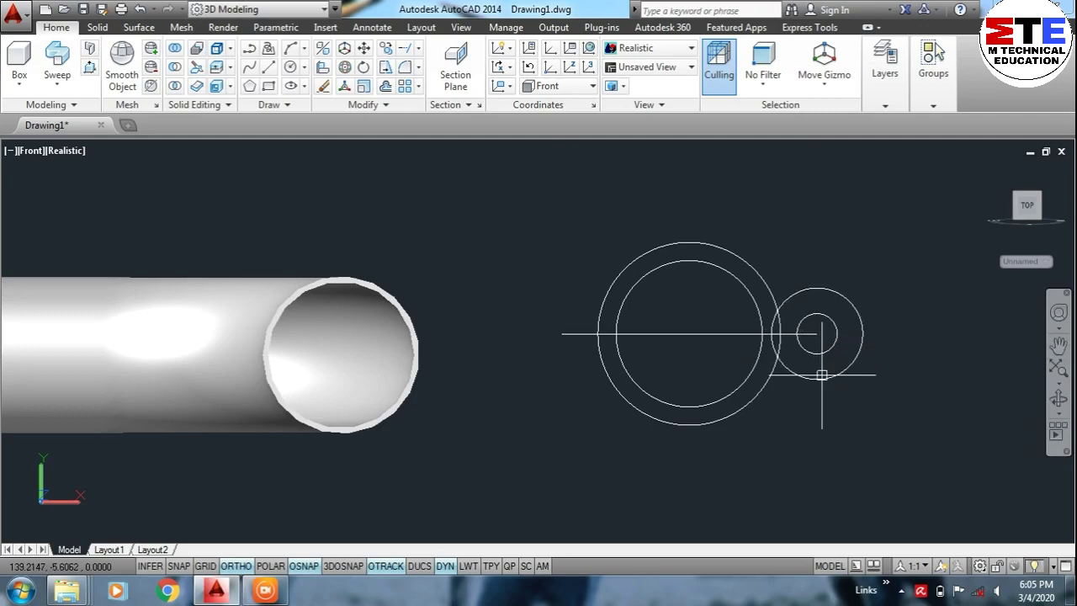
- At the left line end, draw a 5.5-radius bolt hole with a radius-12 circle around it
{"action": "key", "text": "Return"}
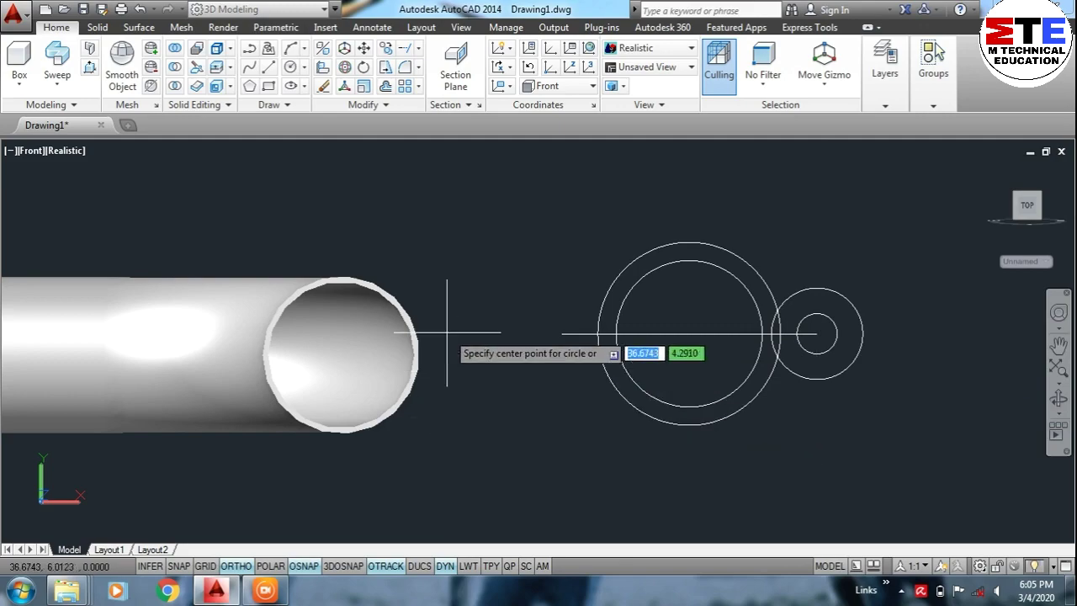
{"action": "left_click", "coordinate": [561, 333]}
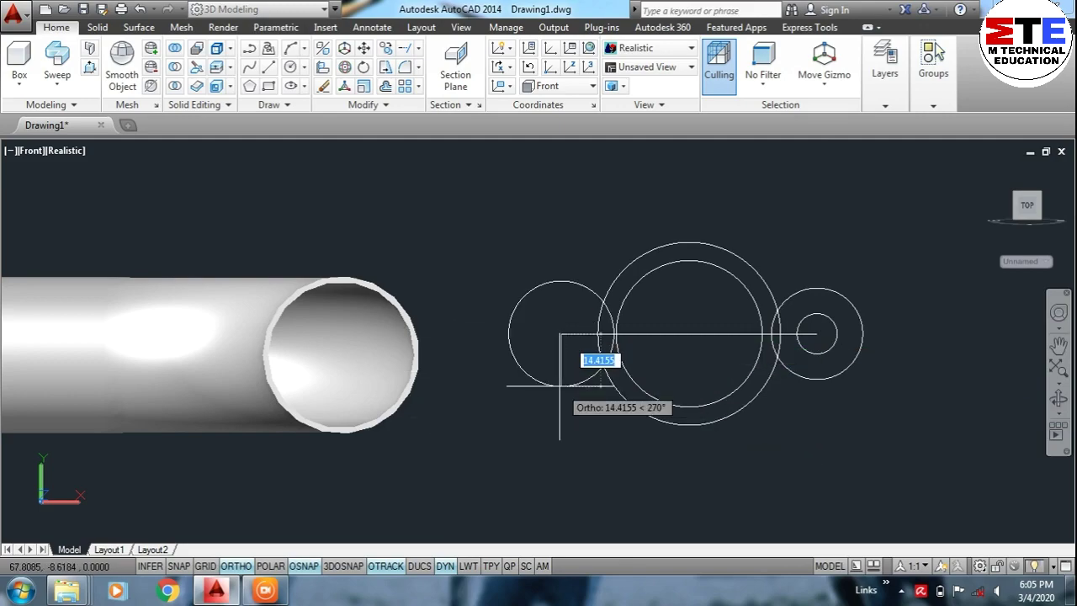
{"action": "type", "text": "5"}
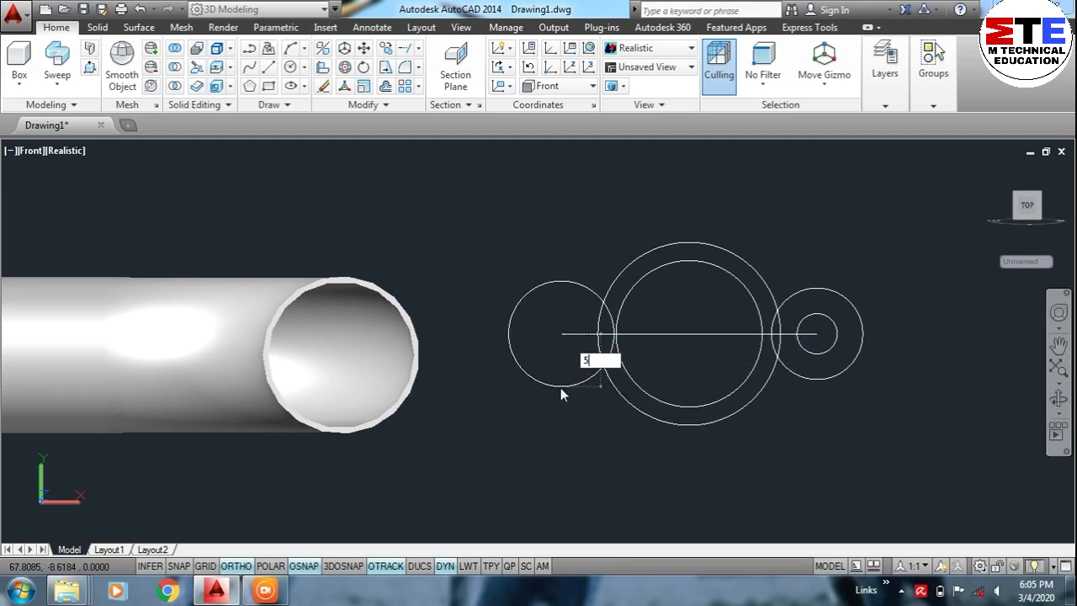
{"action": "type", "text": ".5"}
{"action": "key", "text": "Return"}
{"action": "key", "text": "Return"}
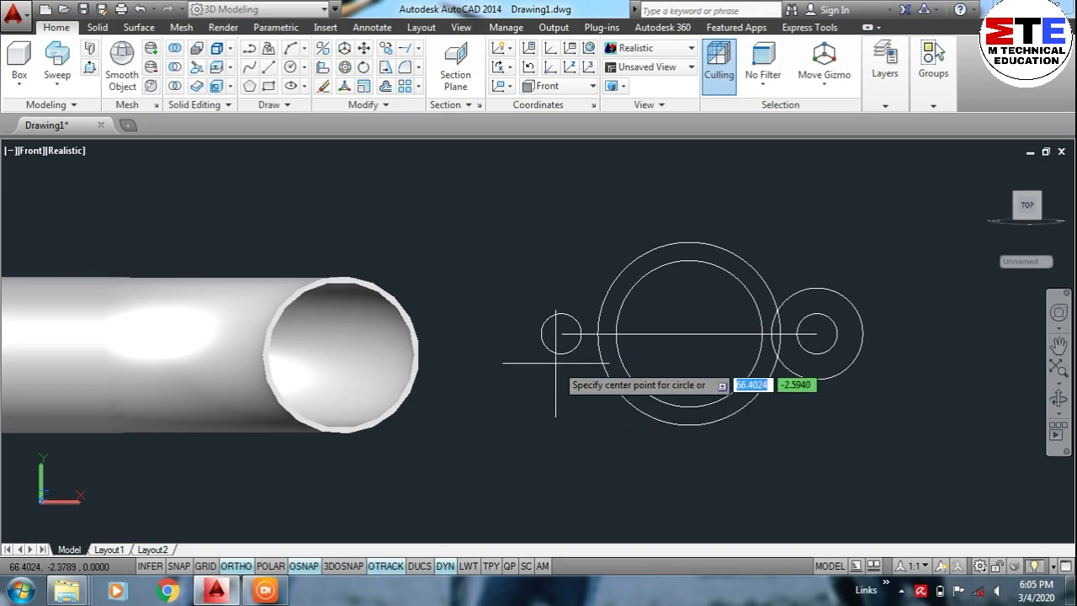
{"action": "left_click", "coordinate": [561, 333]}
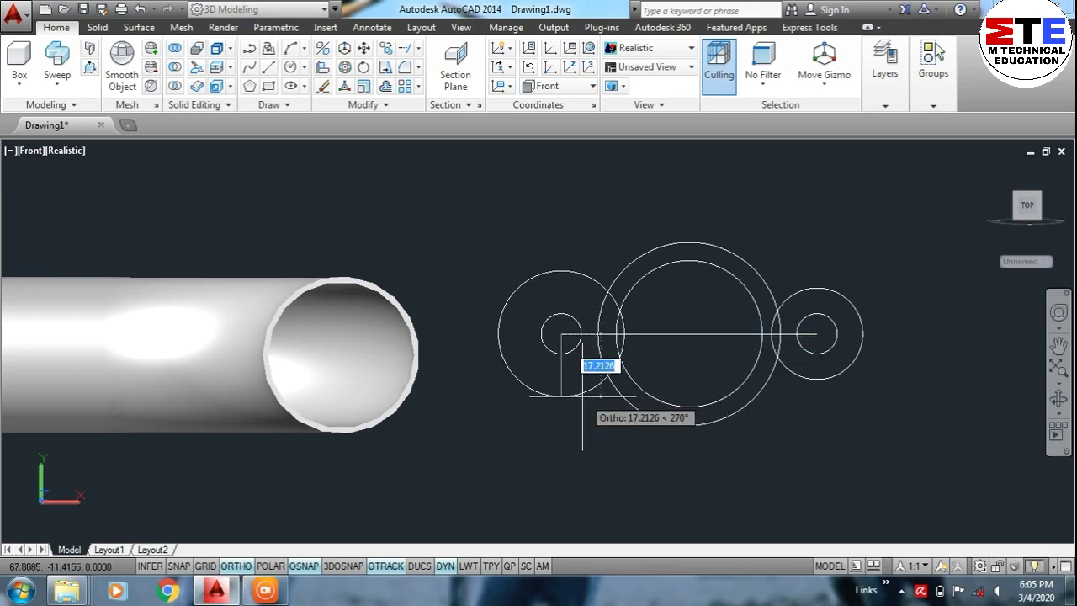
{"action": "type", "text": "12.5"}
{"action": "key", "text": "Return"}
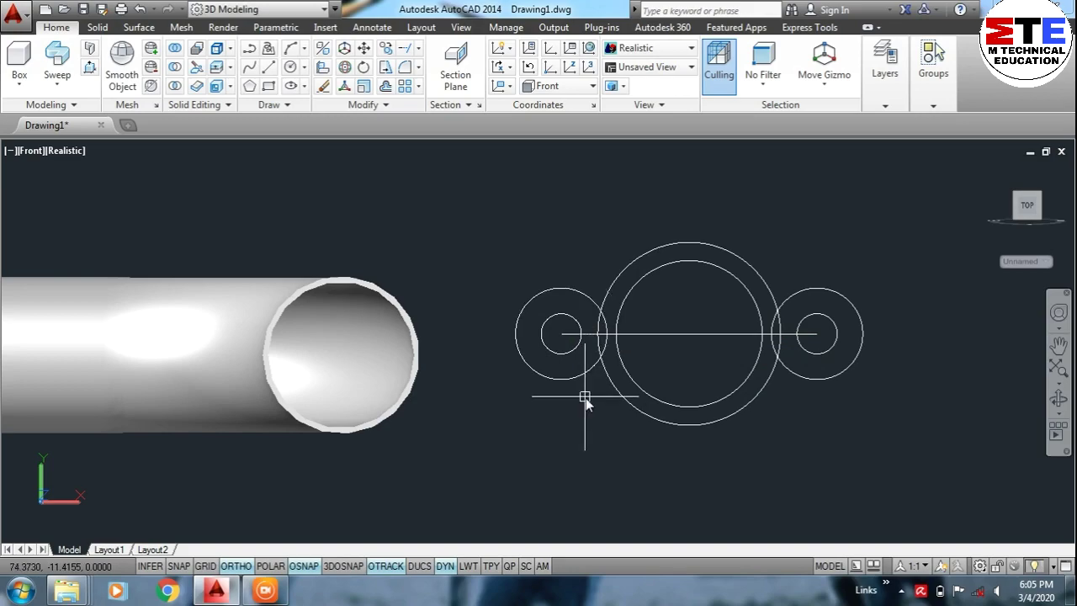
- Draw upper and lower tangent lines from the left end circle to the large flange circle
{"action": "type", "text": "l"}
{"action": "key", "text": "Return"}
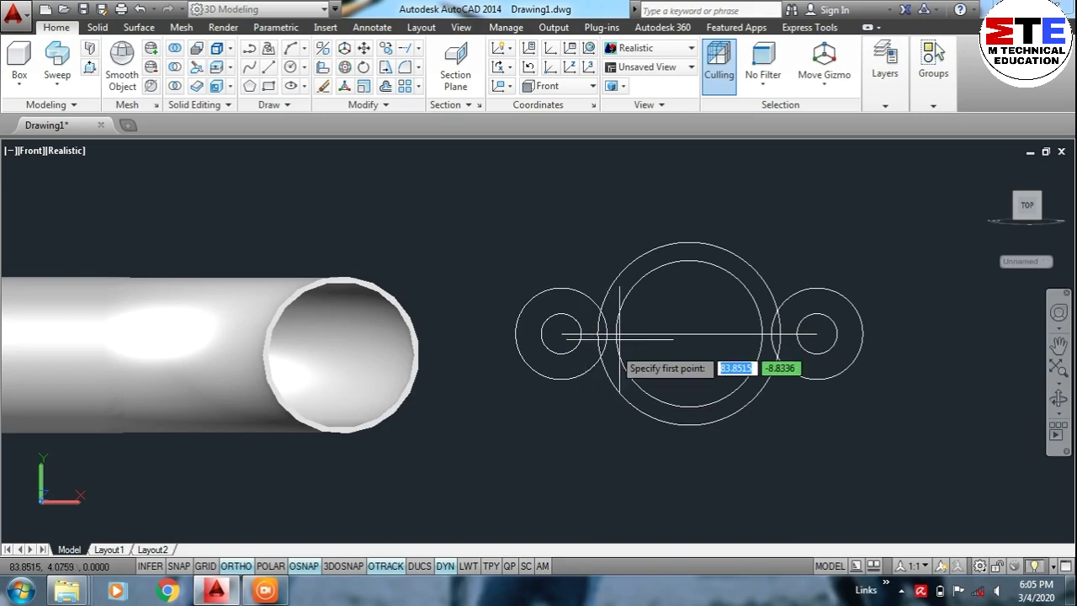
{"action": "left_click", "coordinate": [562, 334]}
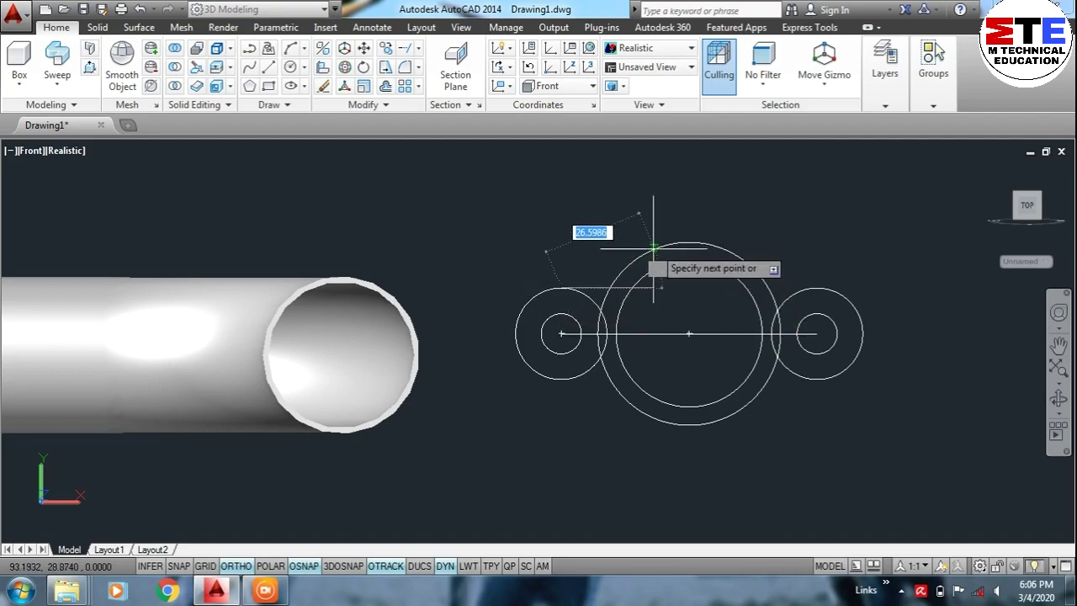
{"action": "left_click", "coordinate": [545, 288]}
{"action": "key", "text": "Return"}
{"action": "key", "text": "Return"}
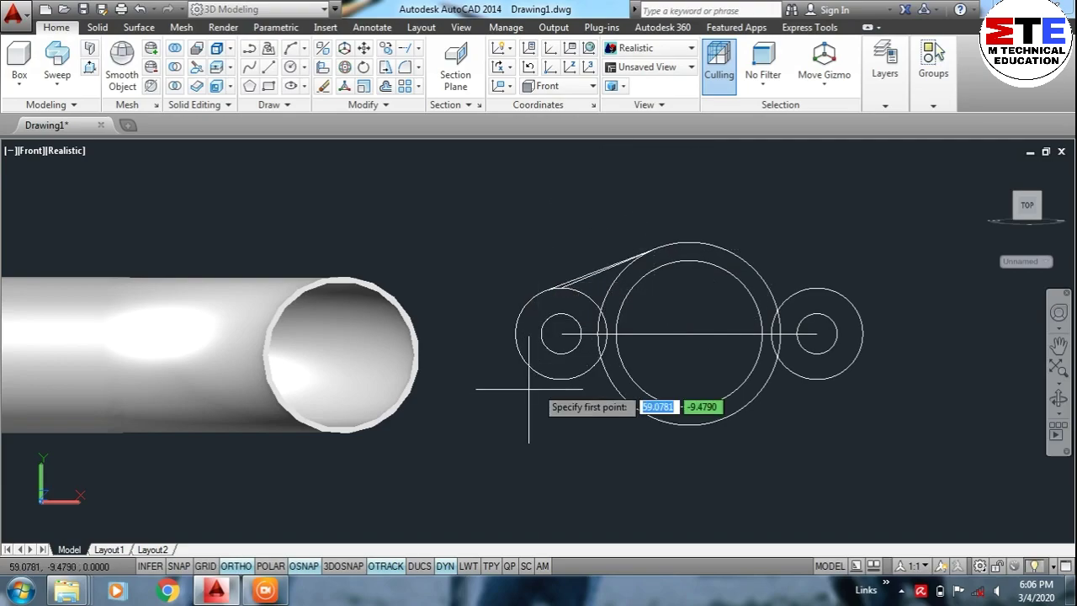
{"action": "left_click", "coordinate": [562, 334]}
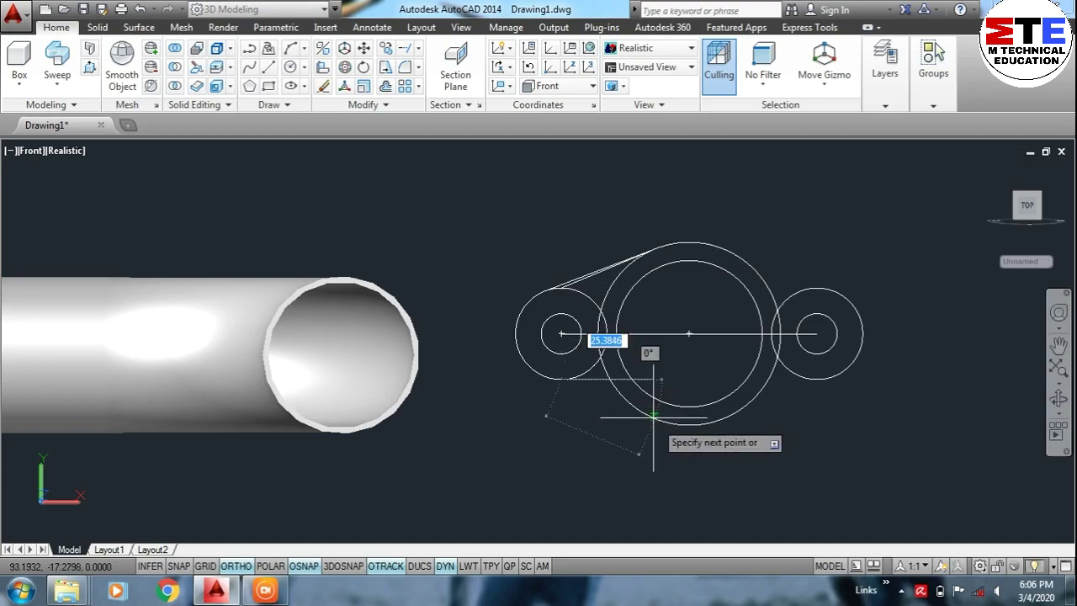
{"action": "left_click", "coordinate": [667, 423]}
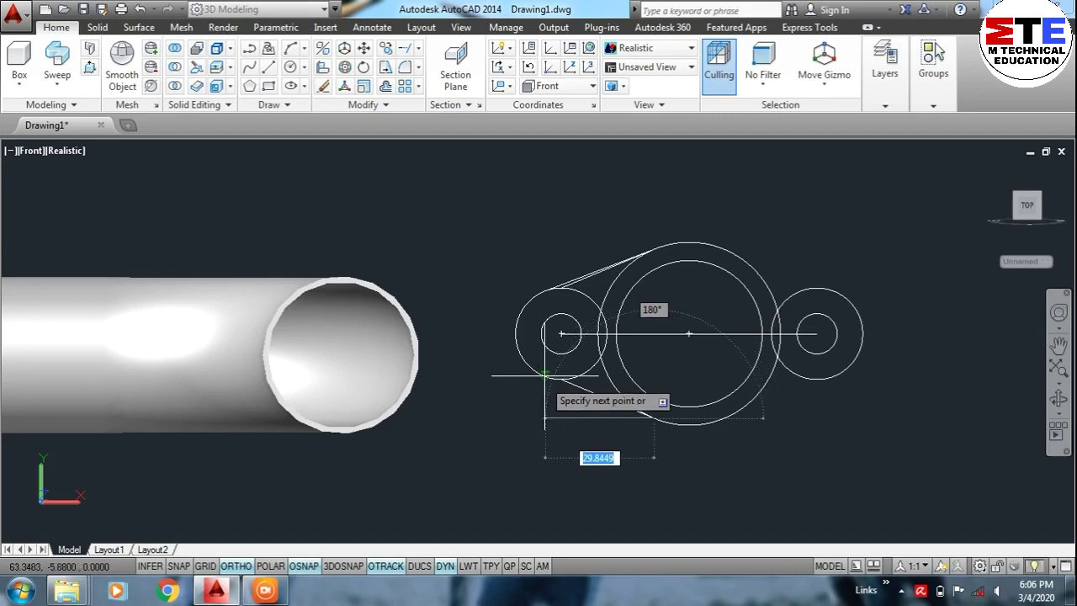
{"action": "left_click", "coordinate": [537, 372]}
{"action": "key", "text": "Return"}
{"action": "key", "text": "Return"}
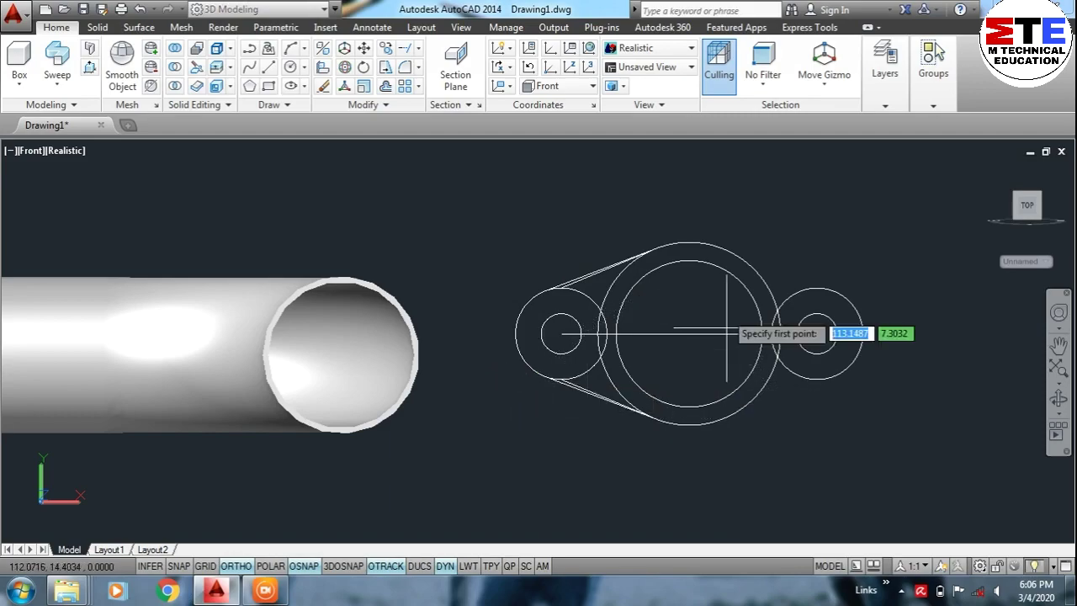
- Draw upper and lower tangent lines from the right end circle to the large flange circle
{"action": "left_click", "coordinate": [818, 289]}
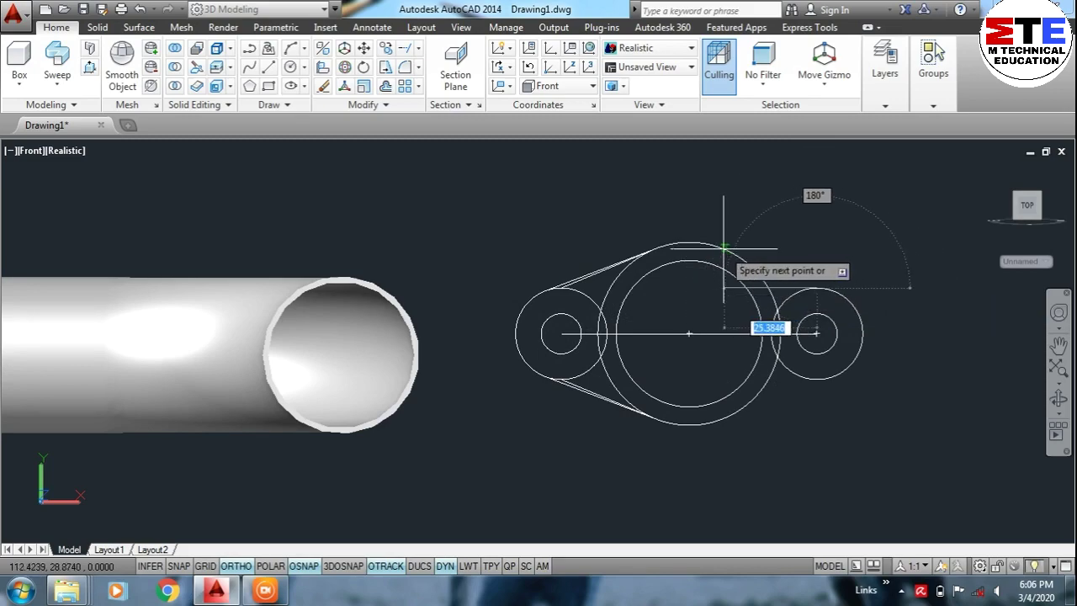
{"action": "left_click", "coordinate": [724, 248]}
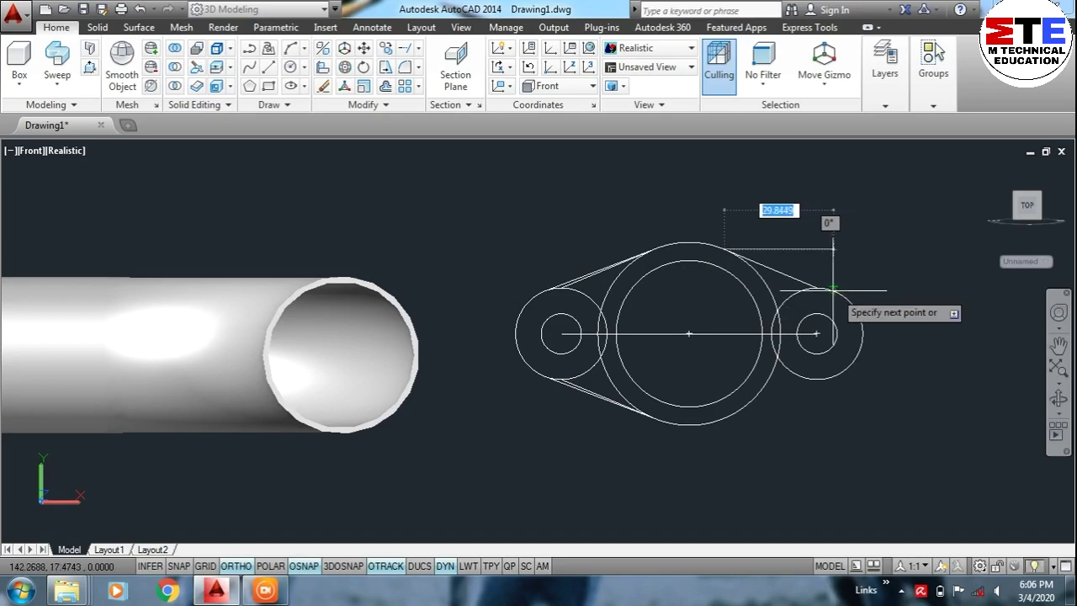
{"action": "key", "text": "Return"}
{"action": "key", "text": "Return"}
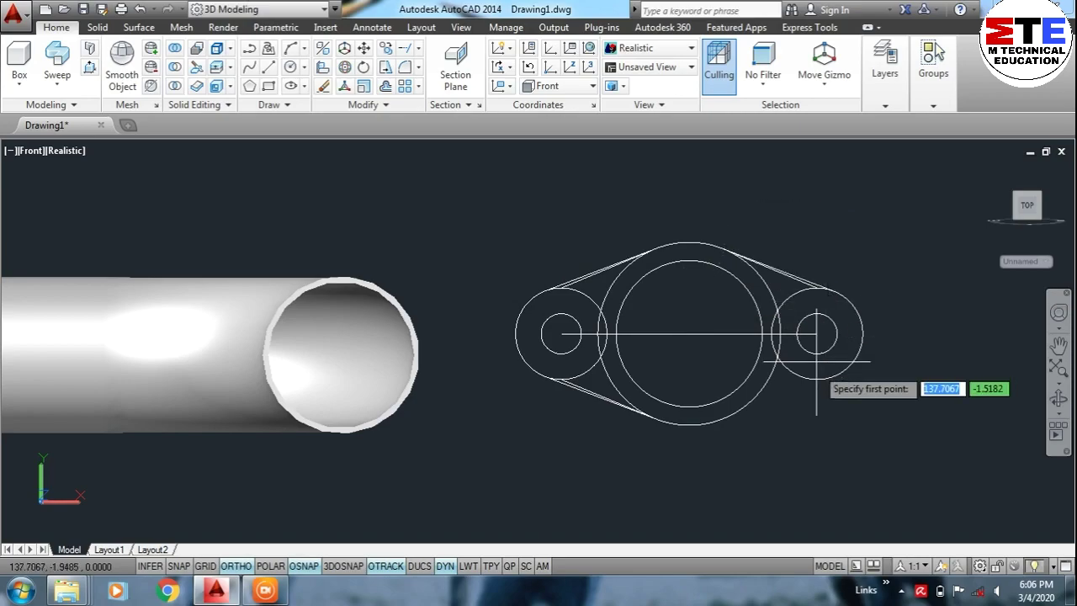
{"action": "left_click", "coordinate": [817, 381]}
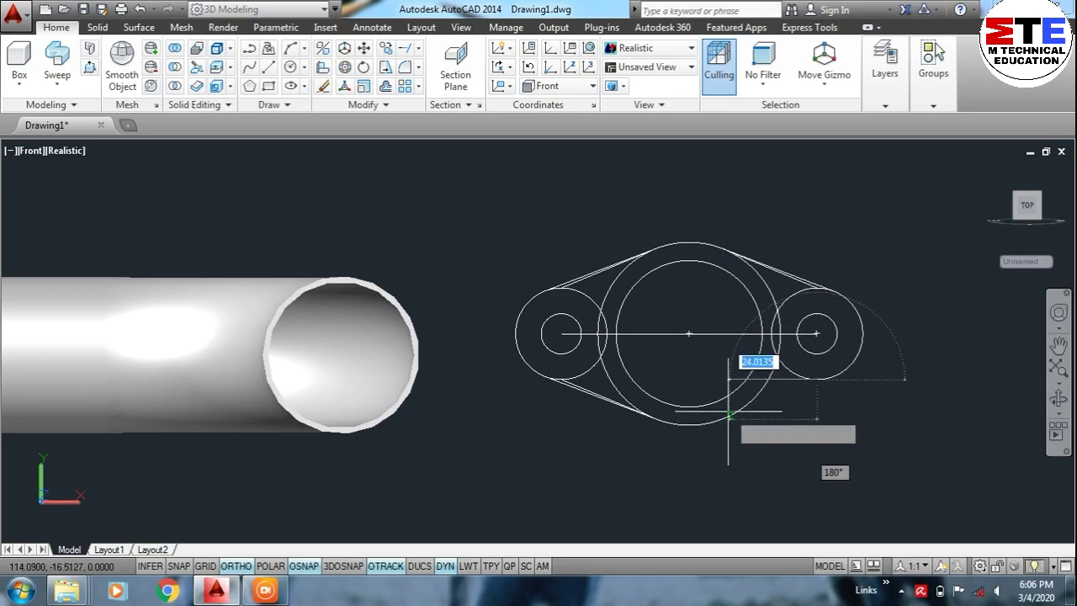
{"action": "key", "text": "Return"}
{"action": "key", "text": "Return"}
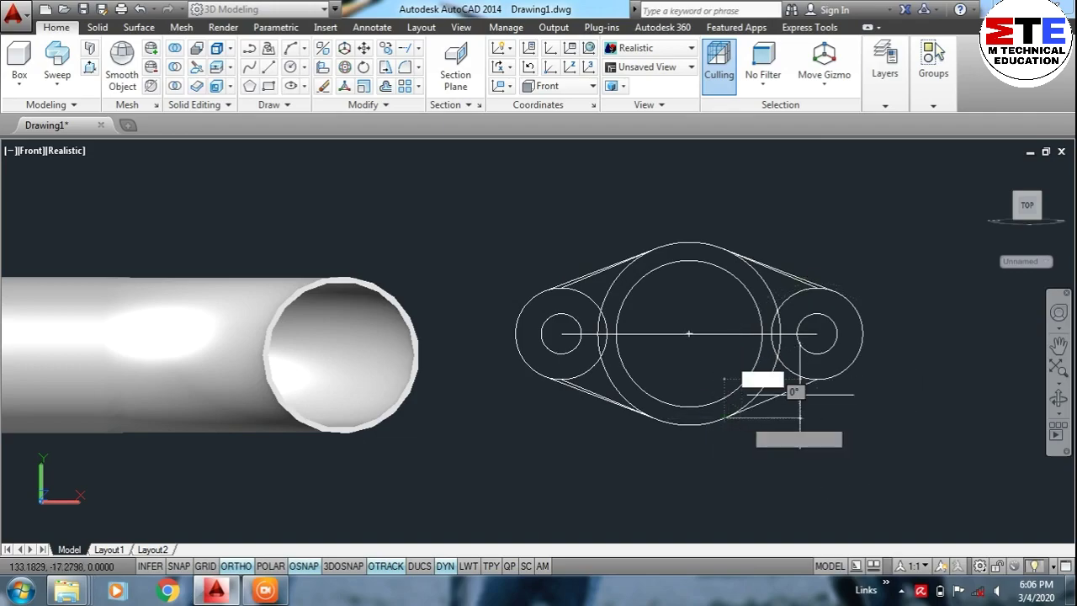
{"action": "left_click", "coordinate": [725, 414]}
{"action": "key", "text": "Return"}
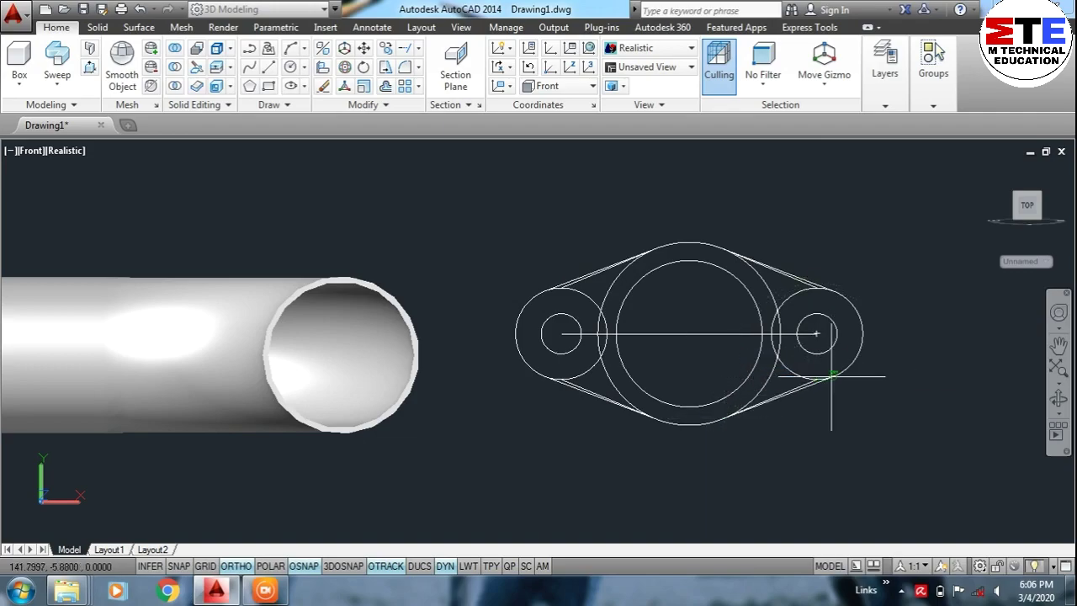
{"action": "key", "text": "Return"}
{"action": "left_click", "coordinate": [833, 376]}
{"action": "key", "text": "Return"}
{"action": "scroll", "coordinate": [817, 396], "scroll_direction": "up", "scroll_amount": 2}
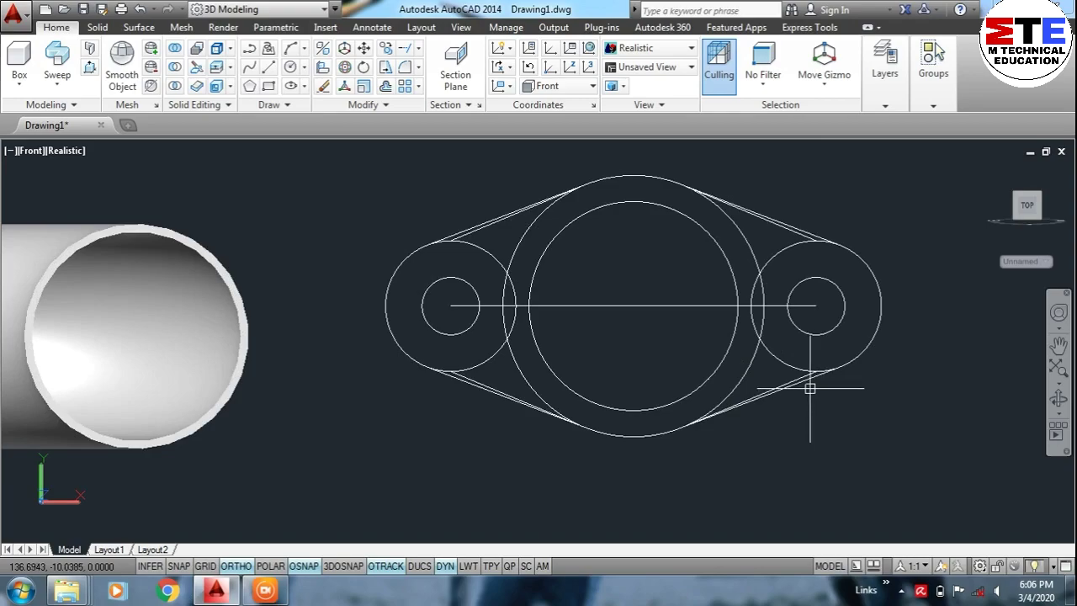
- Trim the overlapping circle arcs at the left lobe, using all objects as cutting edges
{"action": "left_click", "coordinate": [781, 223]}
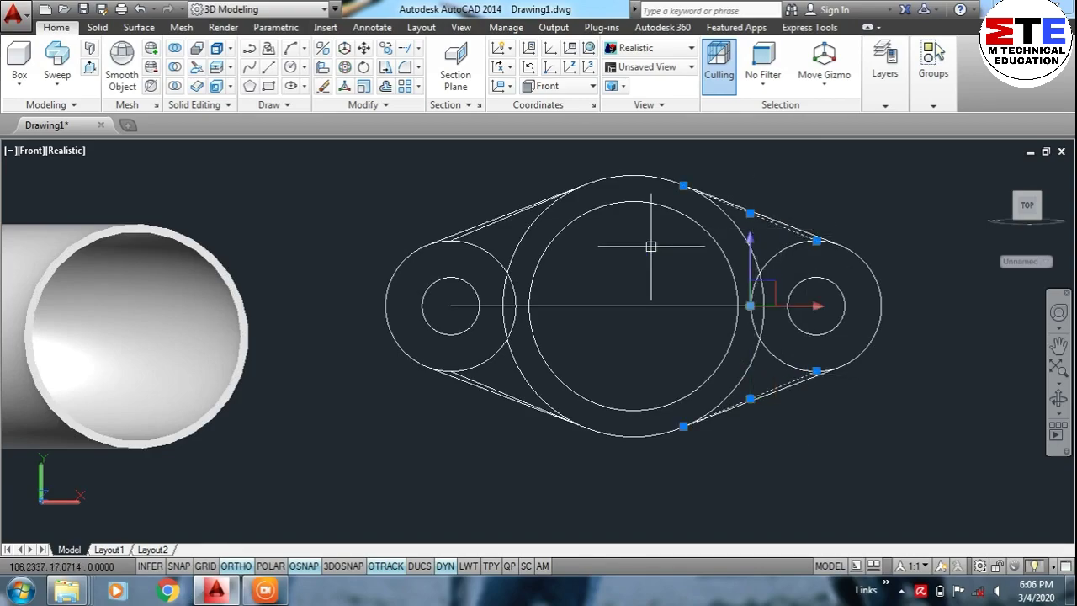
{"action": "left_click", "coordinate": [491, 223]}
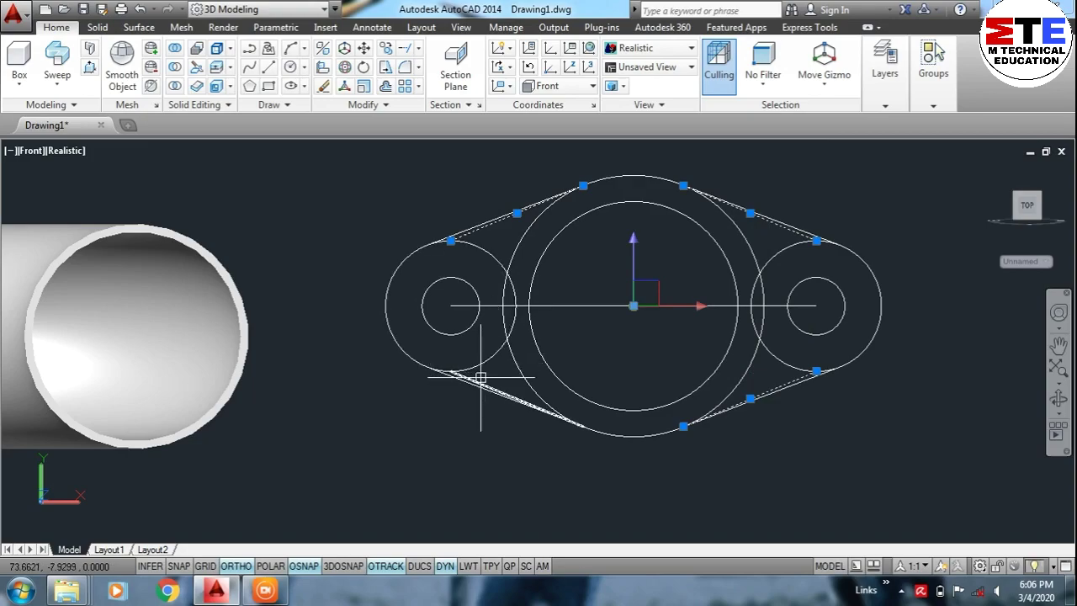
{"action": "key", "text": "Escape"}
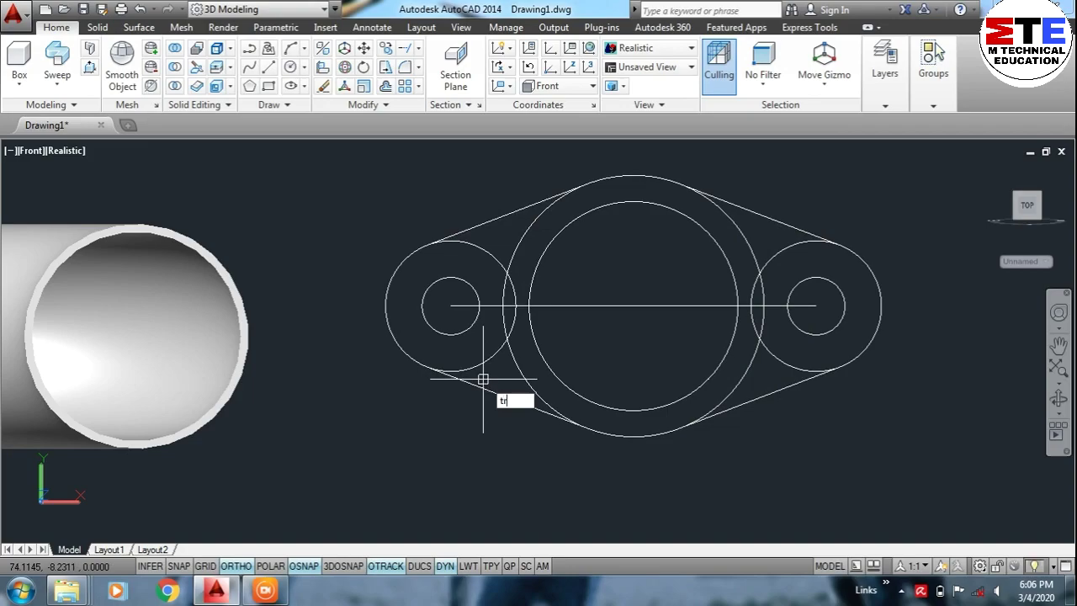
{"action": "key", "text": "Return"}
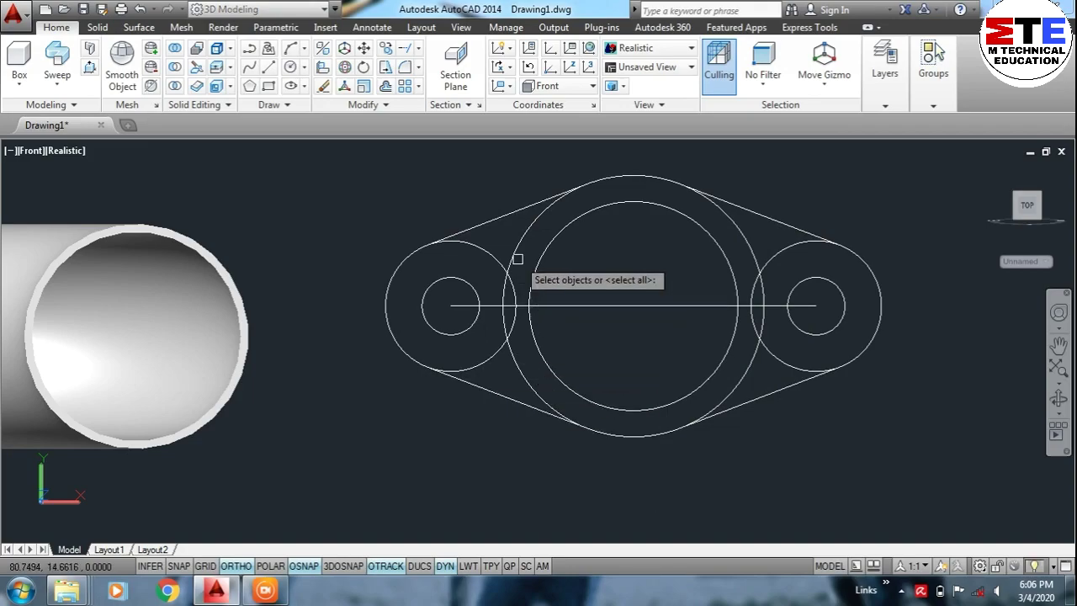
{"action": "left_click", "coordinate": [510, 254]}
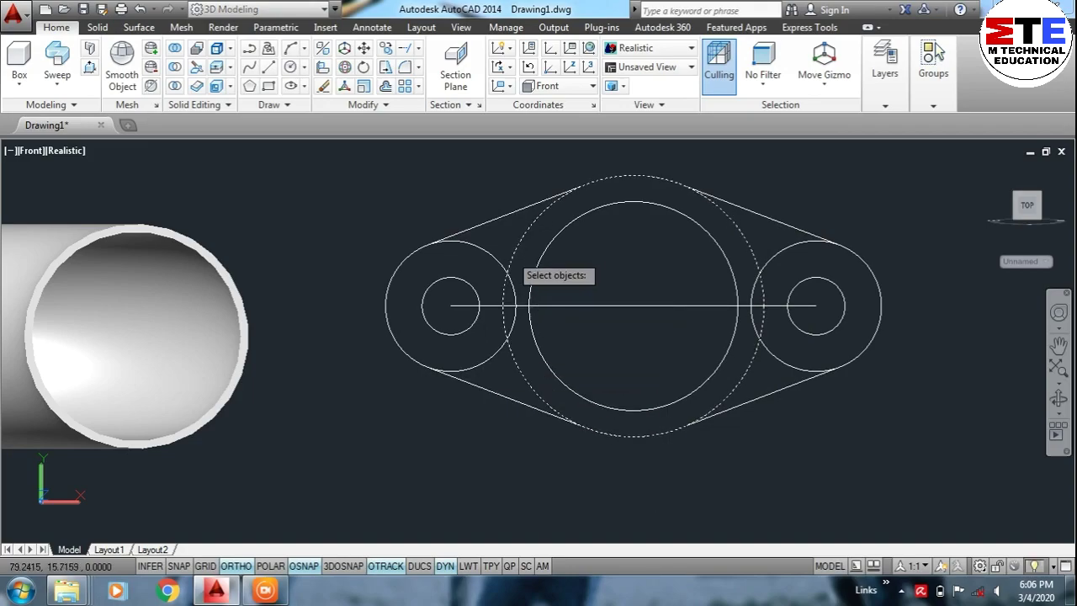
{"action": "key", "text": "Return"}
{"action": "type", "text": "TR\\"}
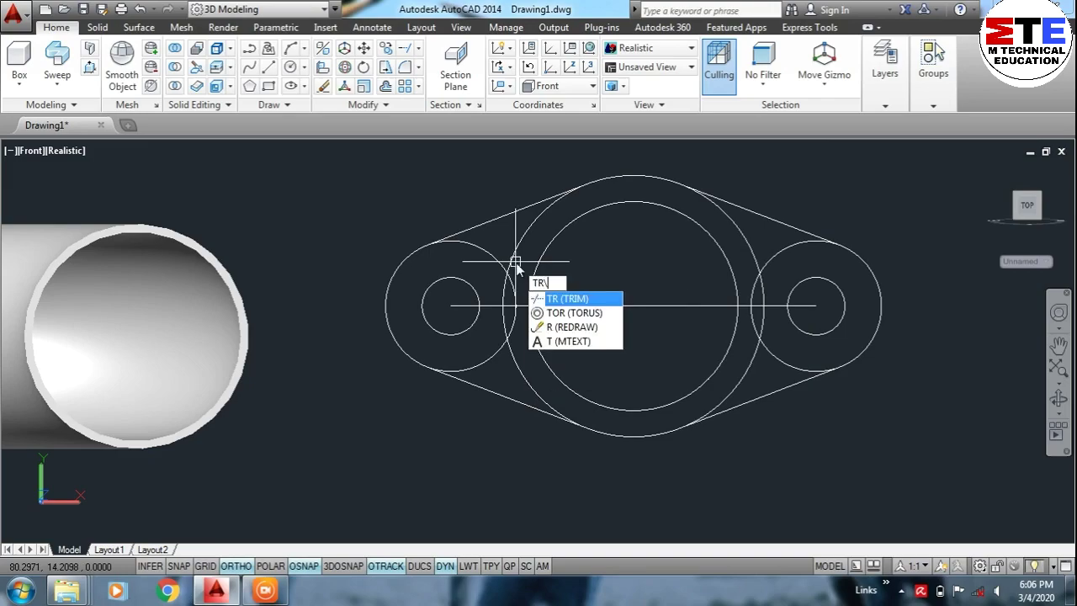
{"action": "key", "text": "Return"}
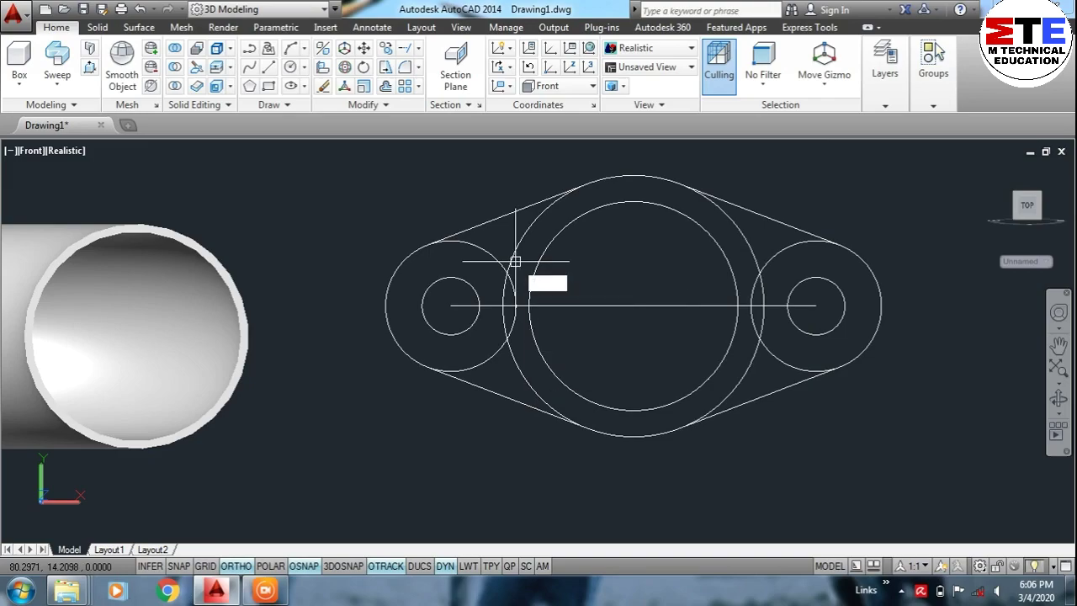
{"action": "type", "text": "t"}
{"action": "key", "text": "Return"}
{"action": "key", "text": "Return"}
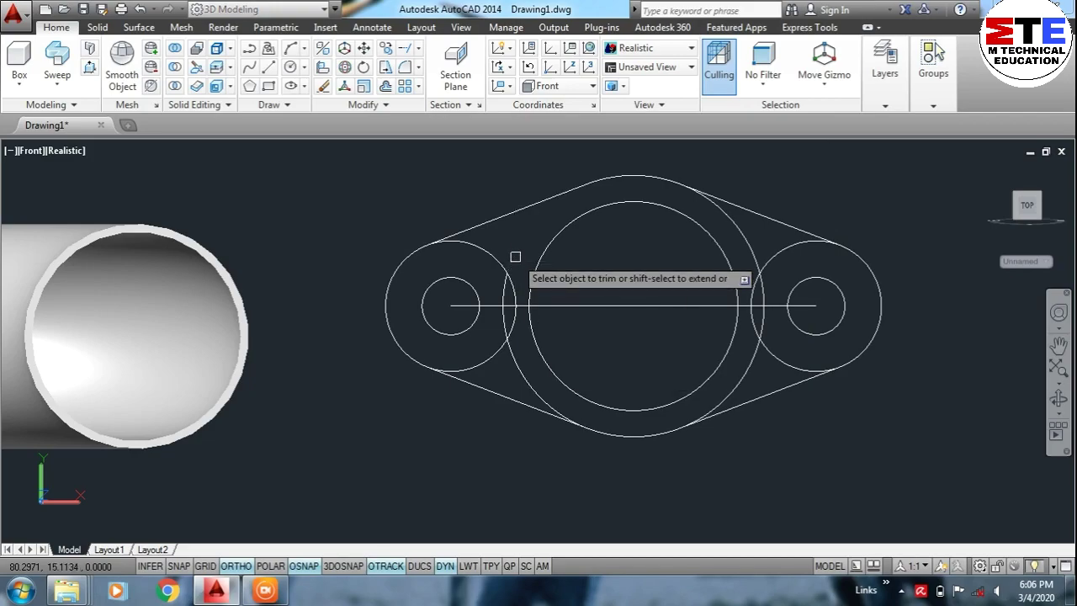
{"action": "left_click", "coordinate": [512, 282]}
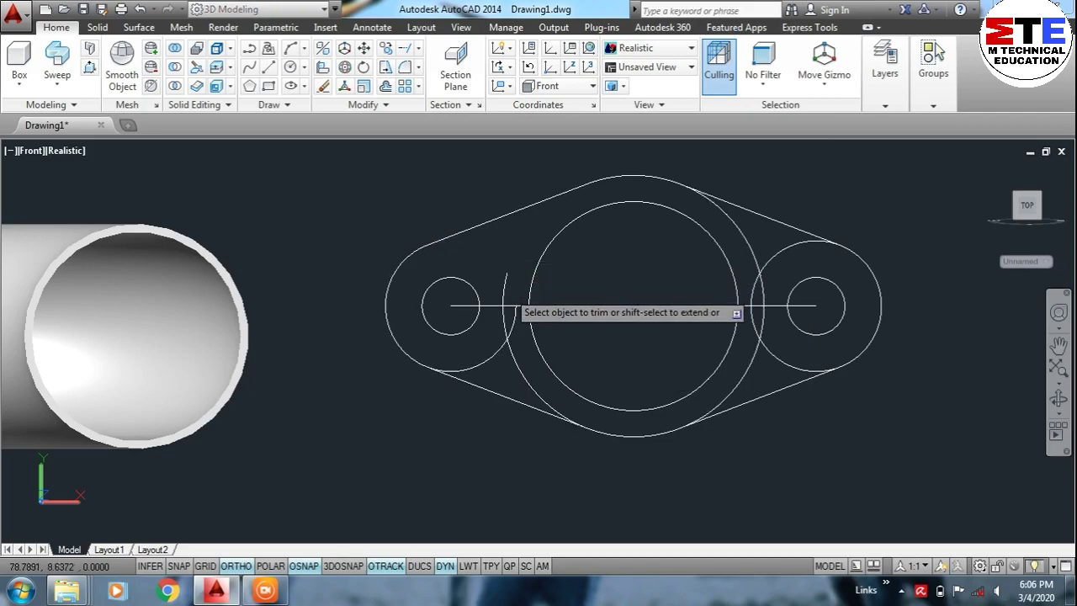
{"action": "left_click", "coordinate": [500, 330]}
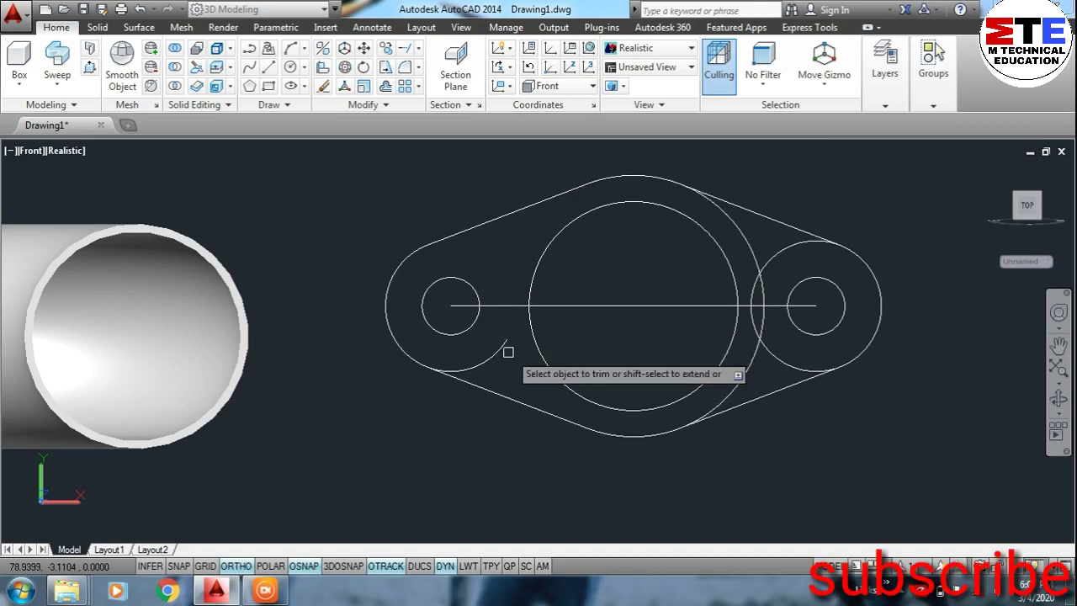
{"action": "left_click", "coordinate": [508, 352]}
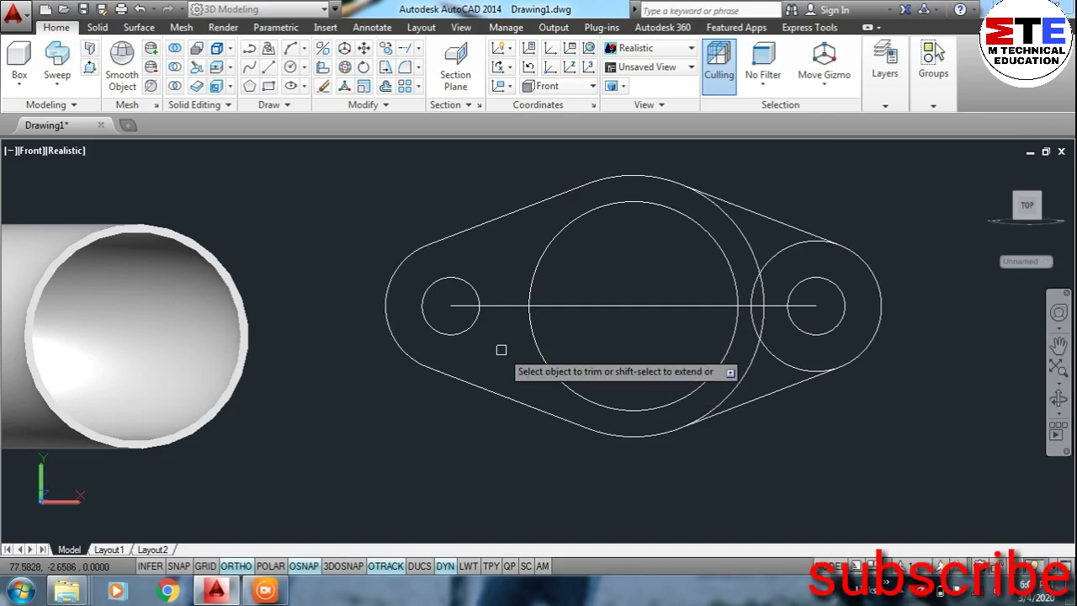
- Trim the overlapping arcs around the right lobe to complete the flange outline
{"action": "left_click", "coordinate": [756, 246]}
{"action": "left_click", "coordinate": [754, 270]}
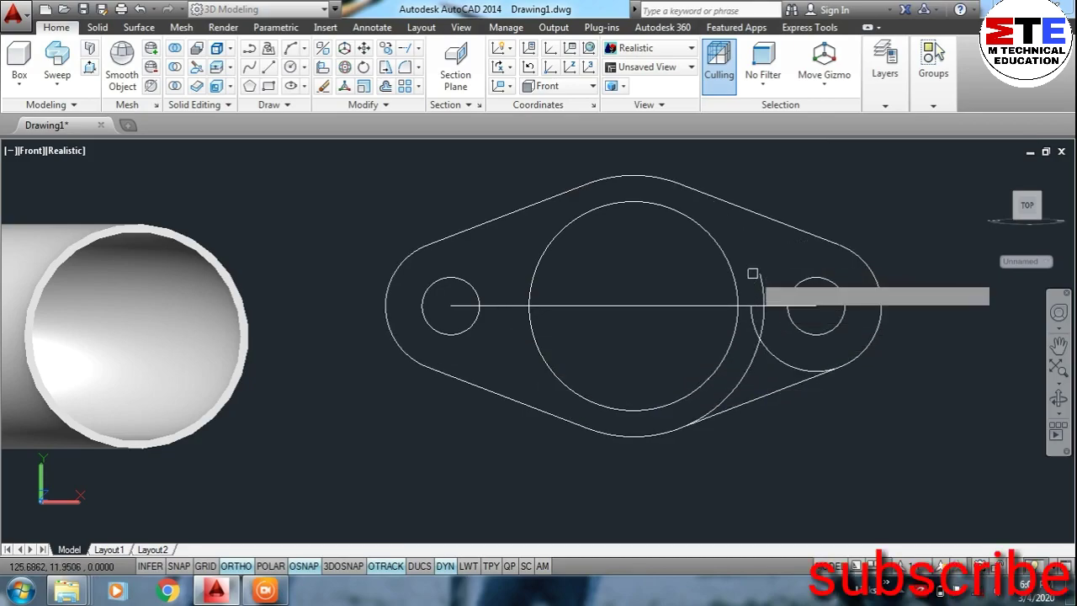
{"action": "left_click", "coordinate": [755, 279]}
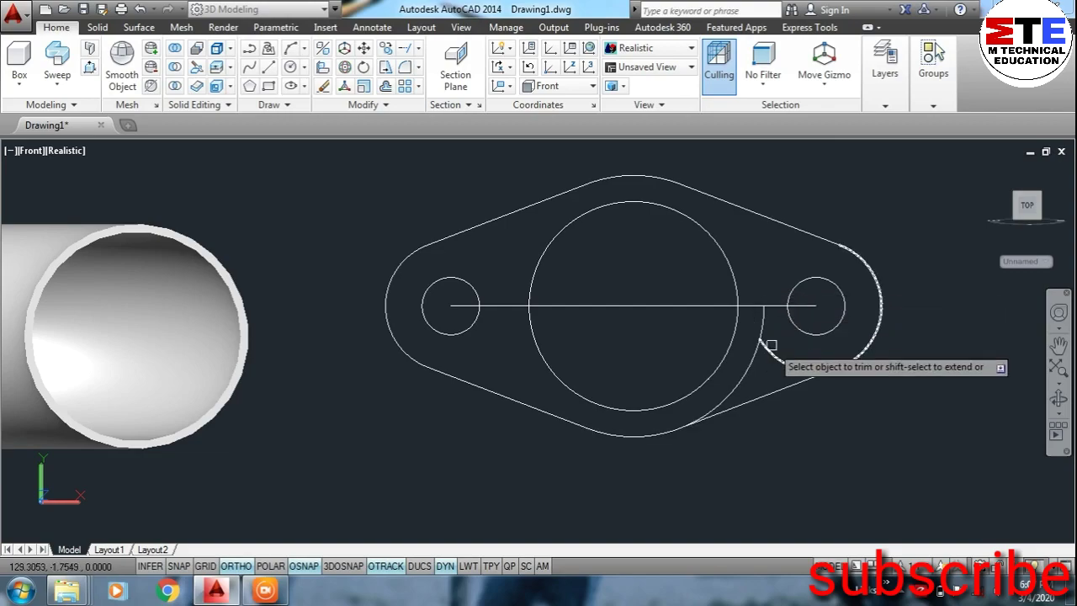
{"action": "left_click", "coordinate": [771, 345]}
{"action": "left_click", "coordinate": [759, 347]}
{"action": "scroll", "coordinate": [749, 361], "scroll_direction": "down", "scroll_amount": 2}
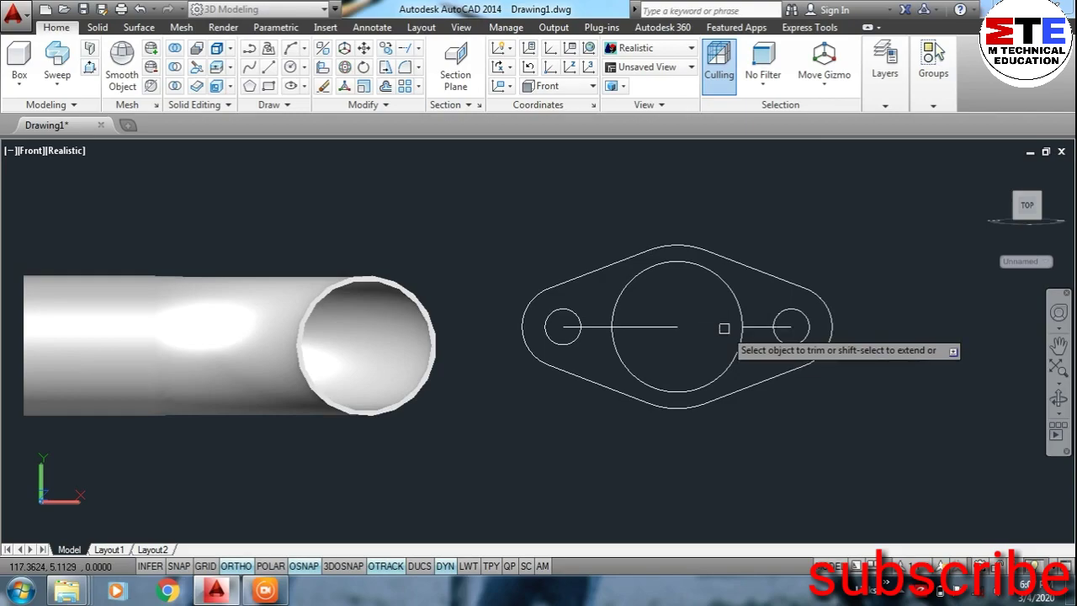
{"action": "key", "text": "Escape"}
- Delete the leftover centre line and press-pull the flange region 5 units thick
{"action": "left_click", "coordinate": [657, 326]}
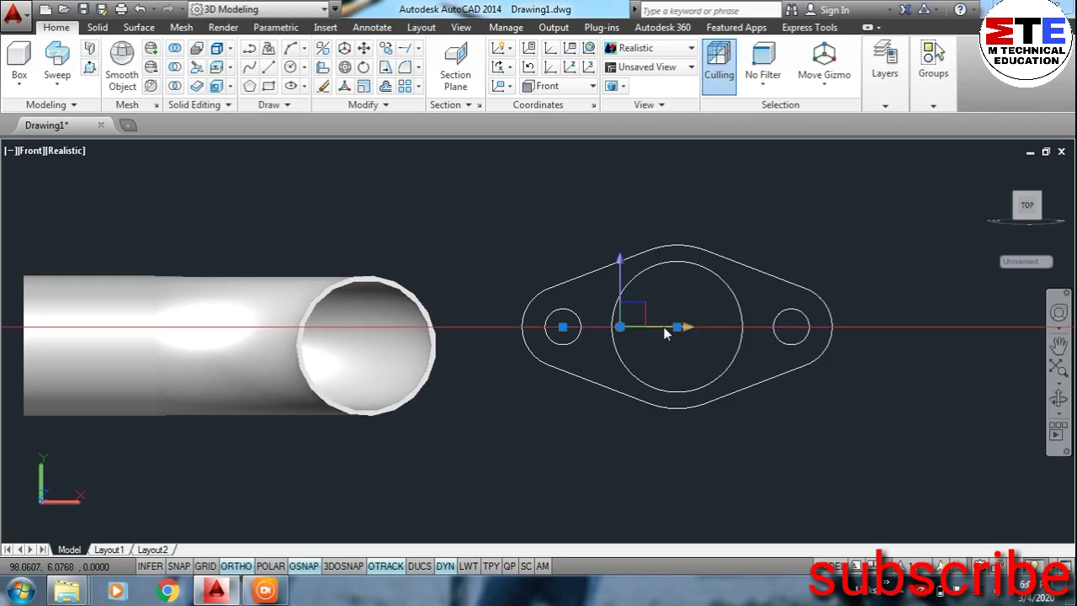
{"action": "key", "text": "Delete"}
{"action": "type", "text": "P"}
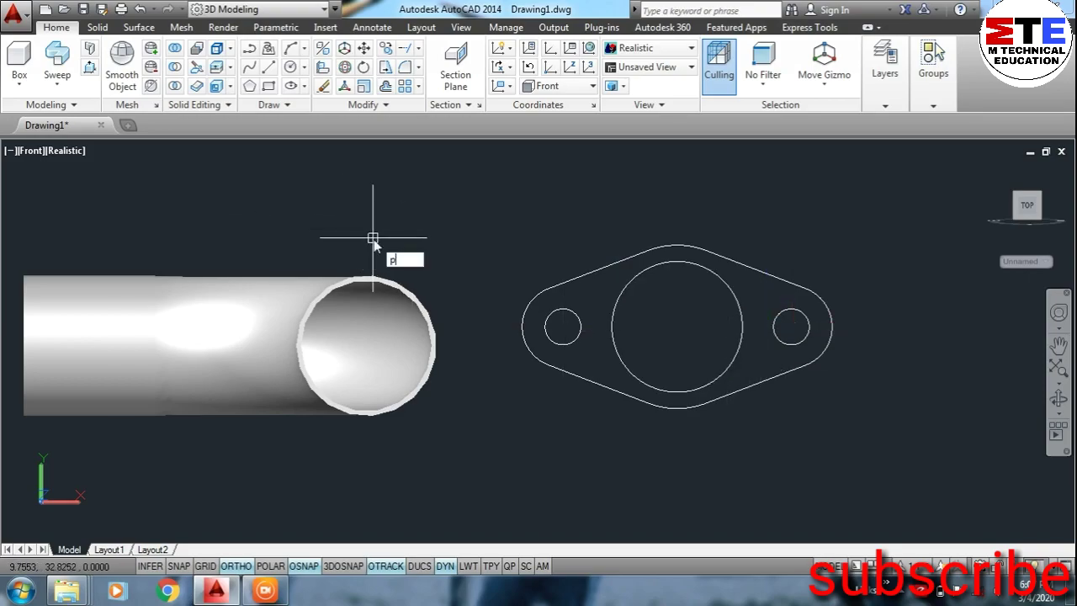
{"action": "key", "text": "Down"}
{"action": "key", "text": "Down"}
{"action": "key", "text": "Return"}
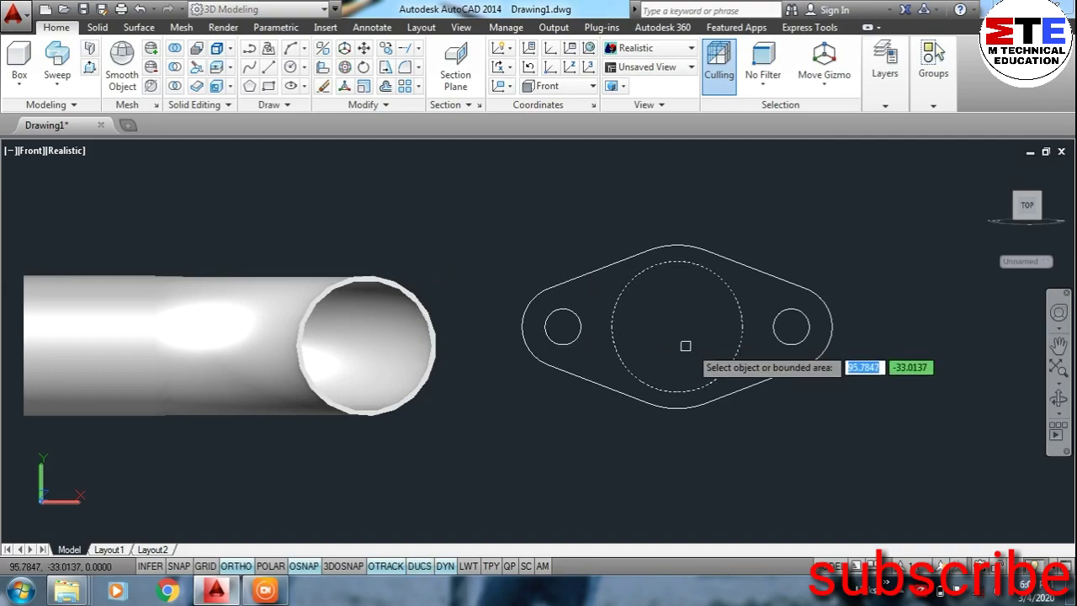
{"action": "left_click", "coordinate": [599, 365]}
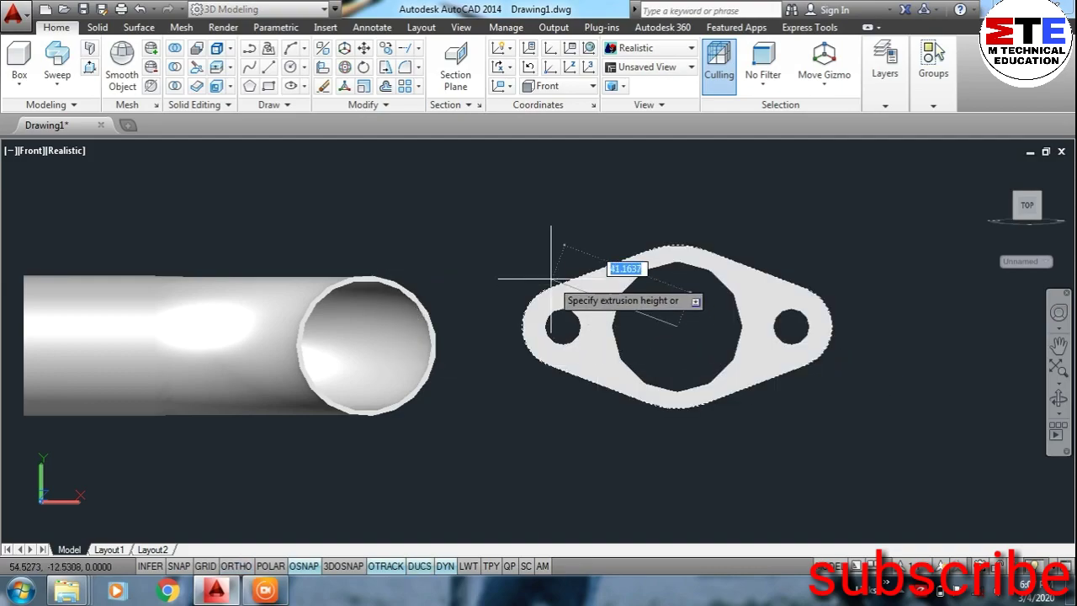
{"action": "key", "text": "Return"}
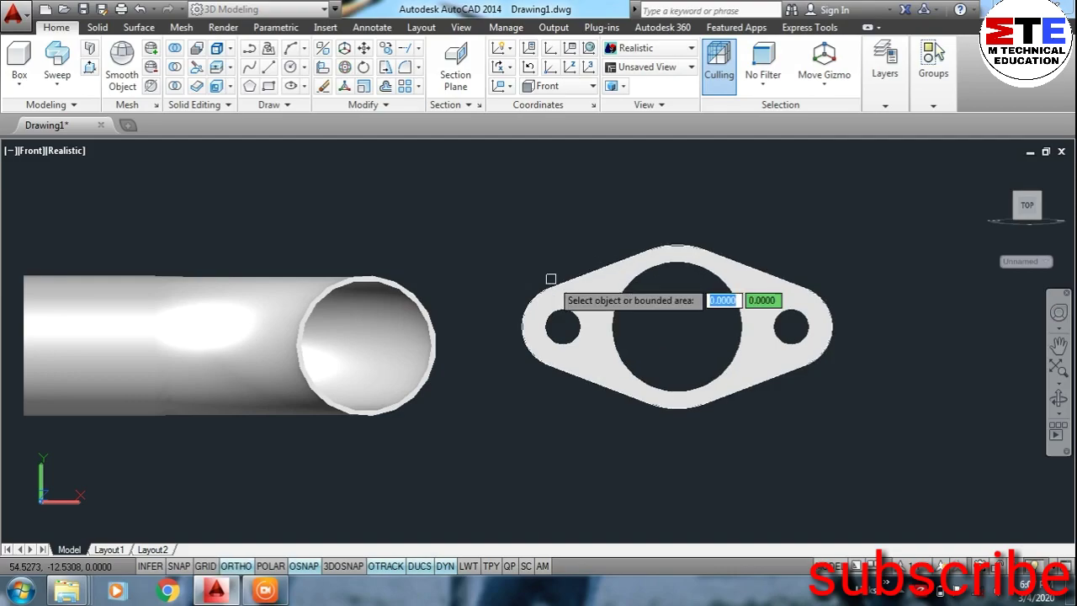
{"action": "key", "text": "Return"}
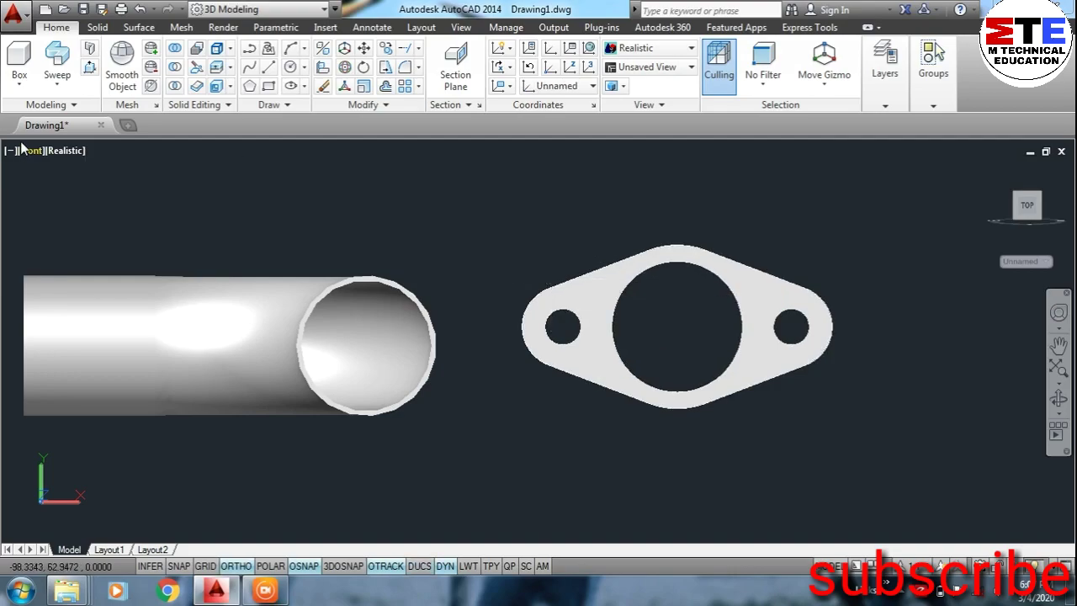
- In SE Isometric view, copy the flange plate to a spot lower right
{"action": "left_click", "coordinate": [25, 150]}
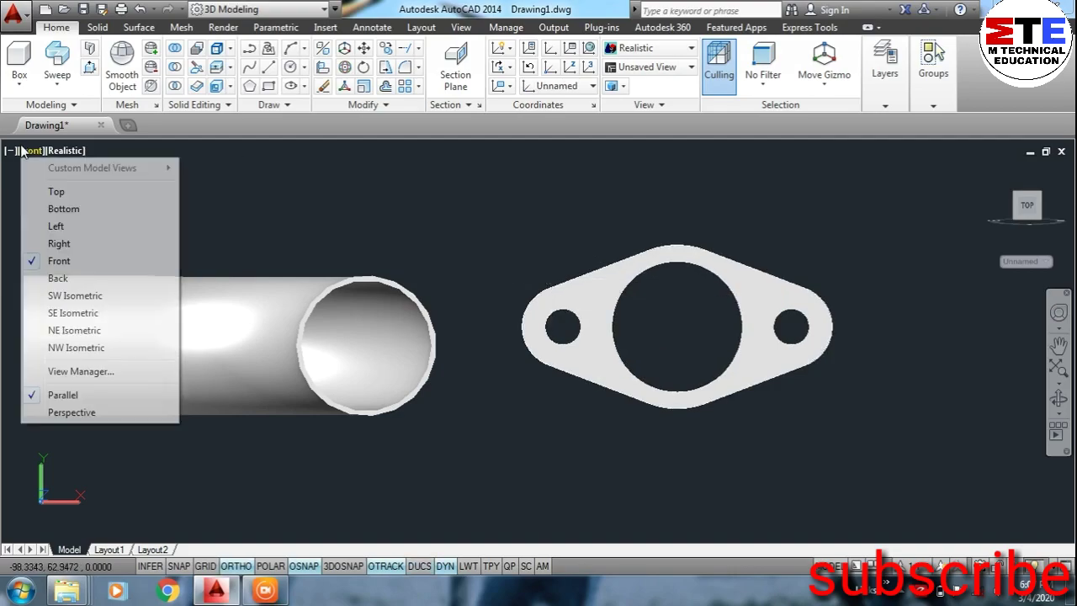
{"action": "left_click", "coordinate": [51, 316]}
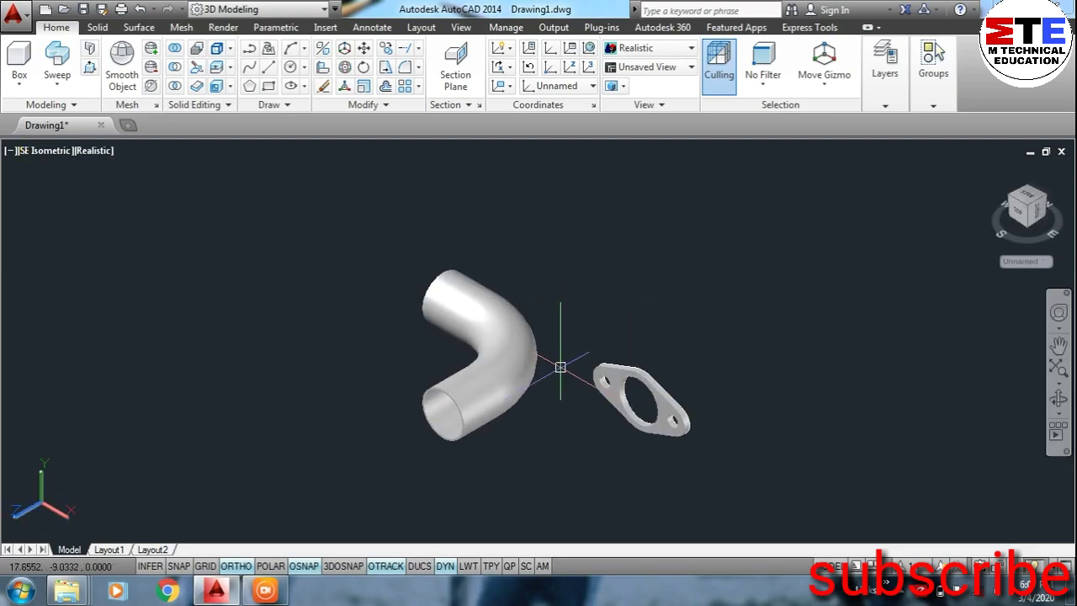
{"action": "middle_click_drag", "start_coordinate": [561, 368], "coordinate": [602, 296]}
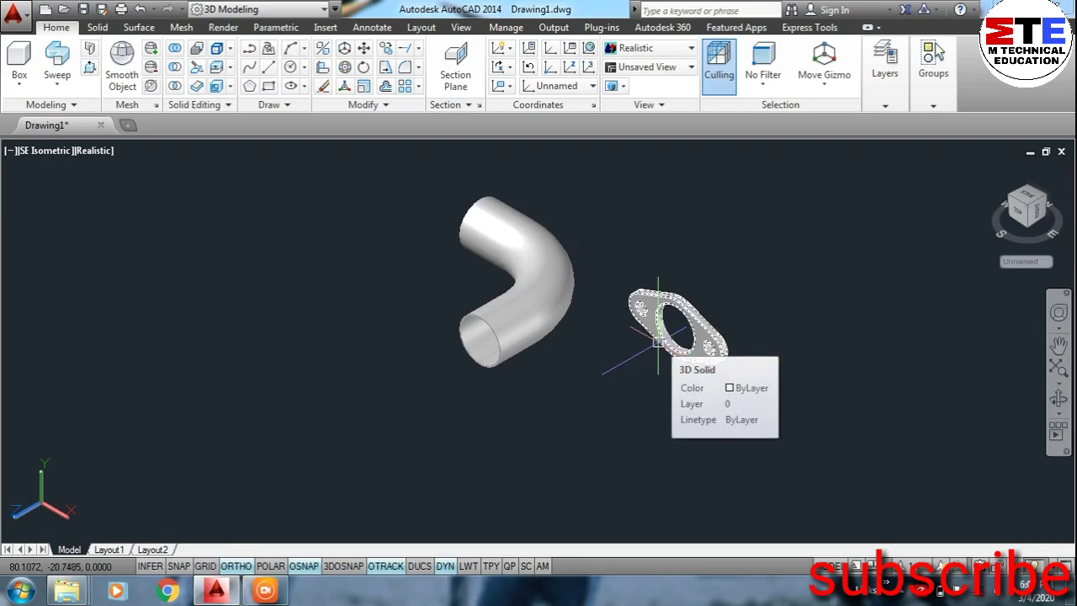
{"action": "type", "text": "c"}
{"action": "key", "text": "Down"}
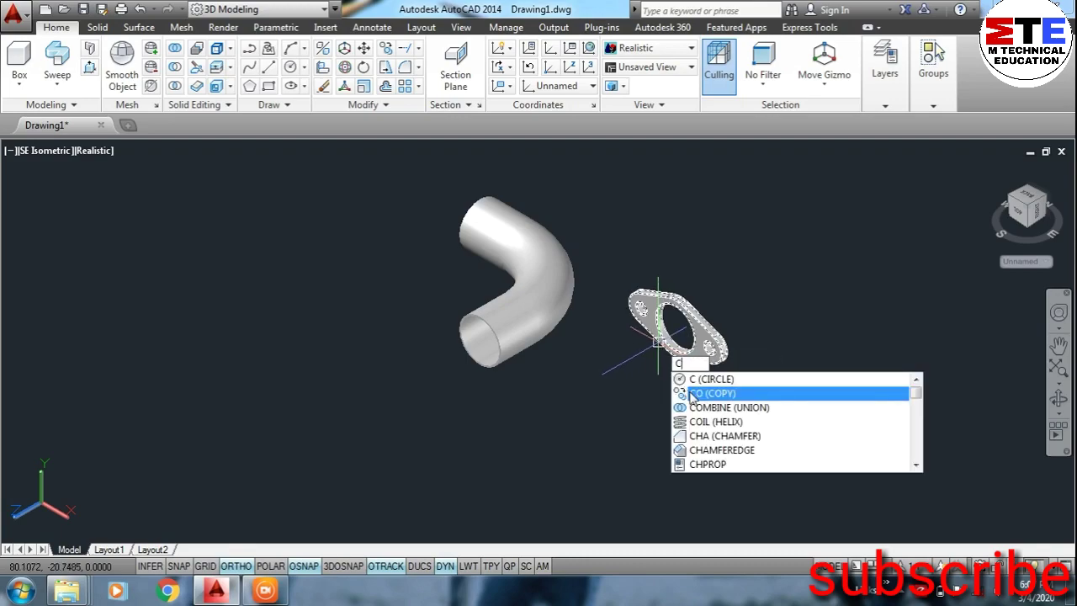
{"action": "key", "text": "Return"}
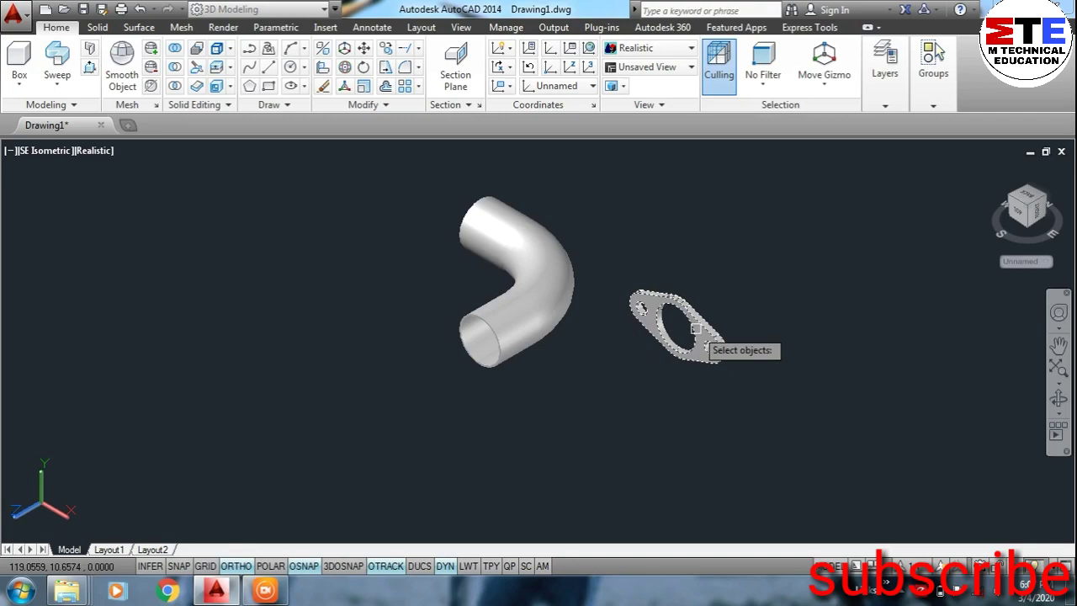
{"action": "left_click", "coordinate": [696, 329]}
{"action": "key", "text": "Return"}
{"action": "left_click", "coordinate": [696, 328]}
{"action": "left_click", "coordinate": [841, 412]}
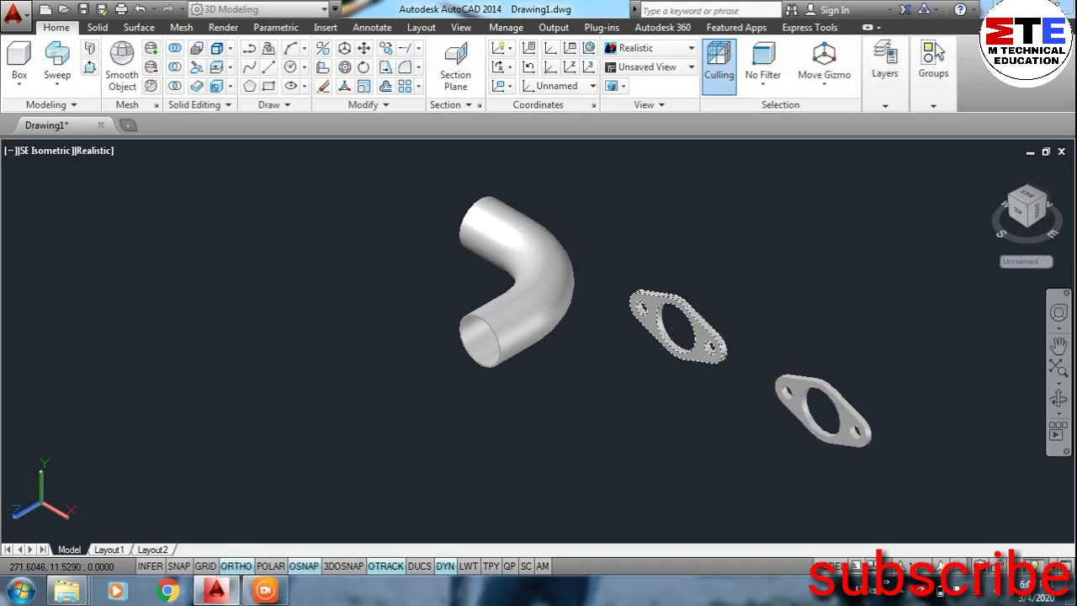
{"action": "key", "text": "Return"}
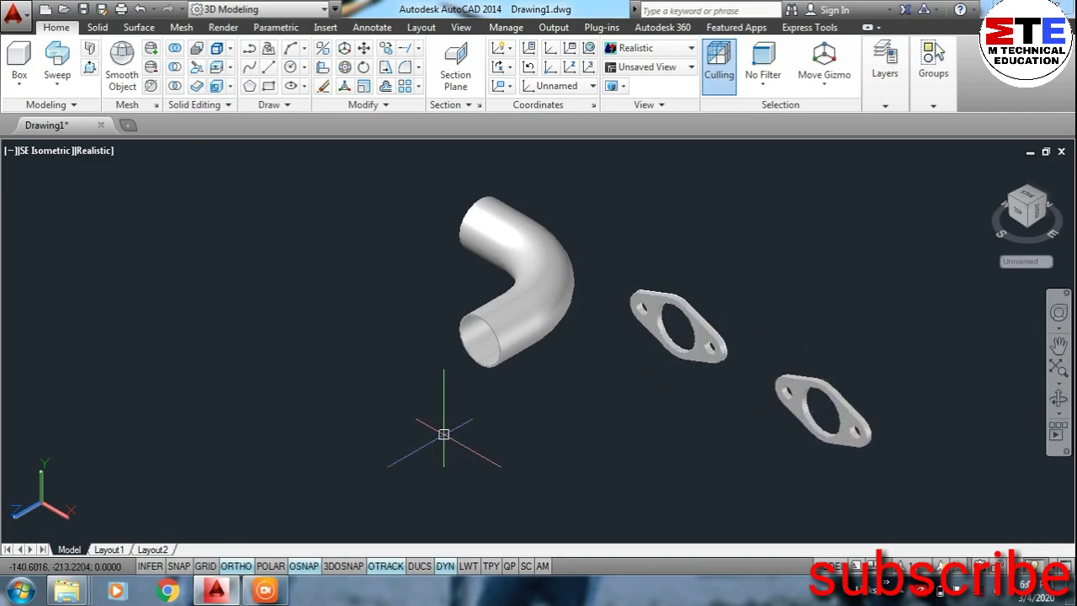
- Turn off ORTHO and orbit to look down on the pipe and flanges from above
{"action": "left_click", "coordinate": [232, 572]}
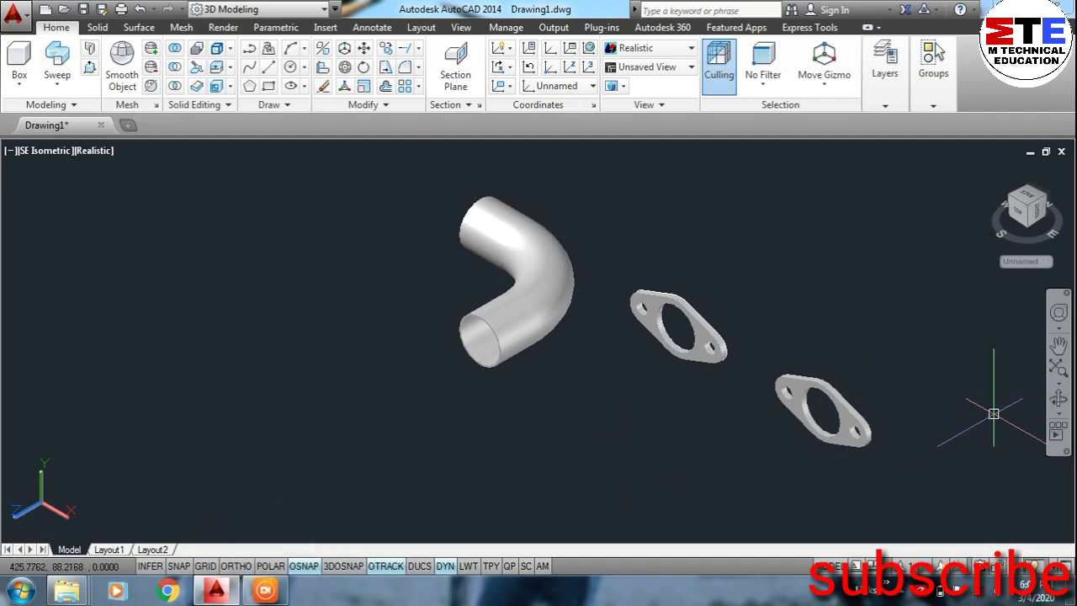
{"action": "left_click", "coordinate": [1059, 406]}
{"action": "mouse_move", "coordinate": [673, 473]}
{"action": "left_mouse_down"}
{"action": "mouse_move", "coordinate": [753, 437]}
{"action": "mouse_move", "coordinate": [736, 413]}
{"action": "left_mouse_up"}
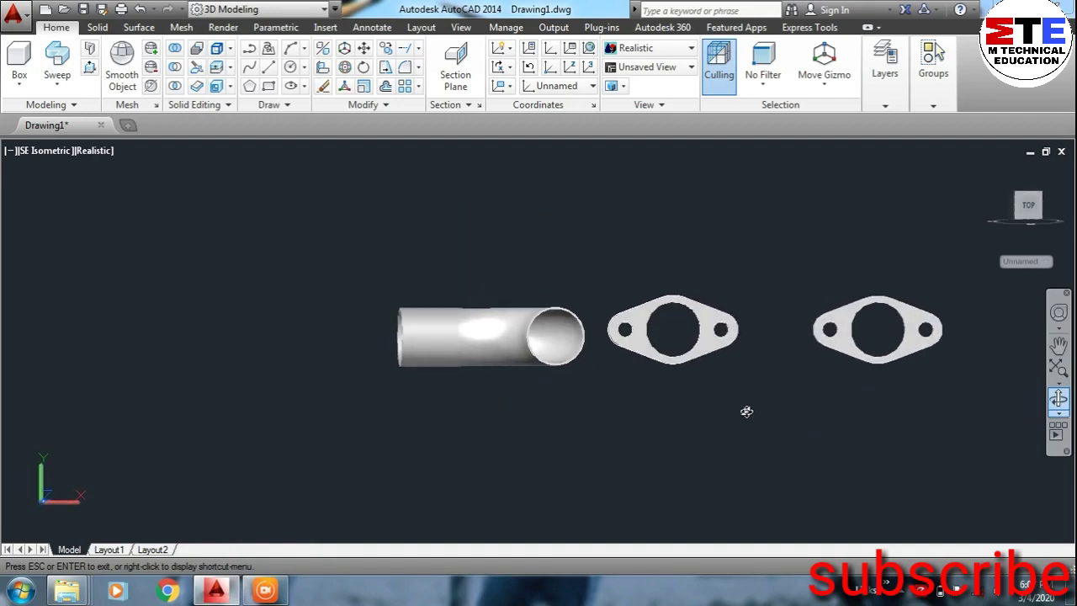
- Move the first flange by its centre onto the pipe's straight open end, bore aligned
{"action": "key", "text": "Escape"}
{"action": "type", "text": "M"}
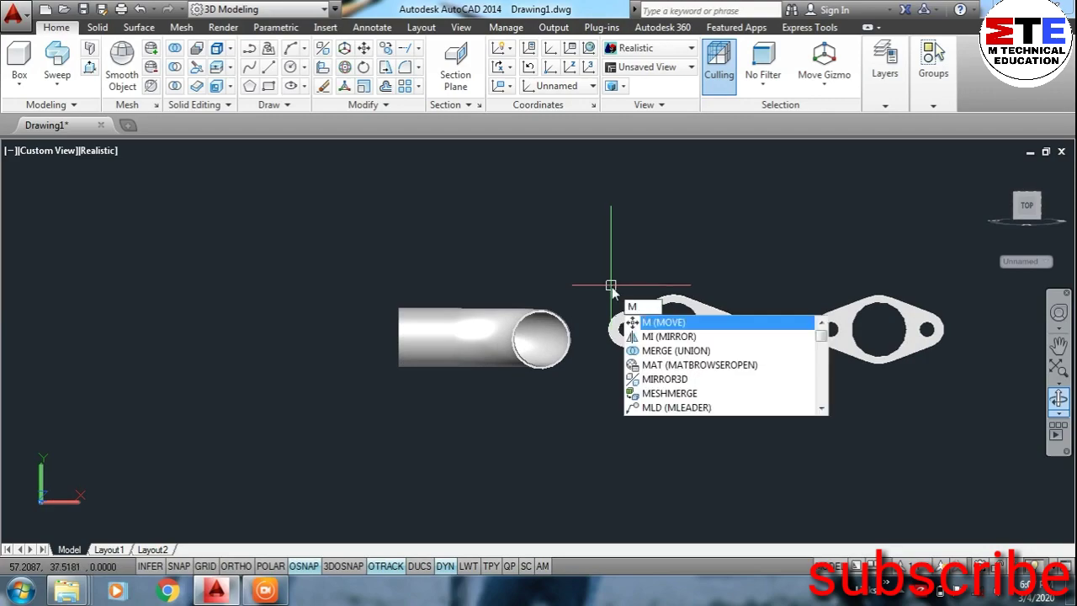
{"action": "key", "text": "Return"}
{"action": "left_click", "coordinate": [633, 349]}
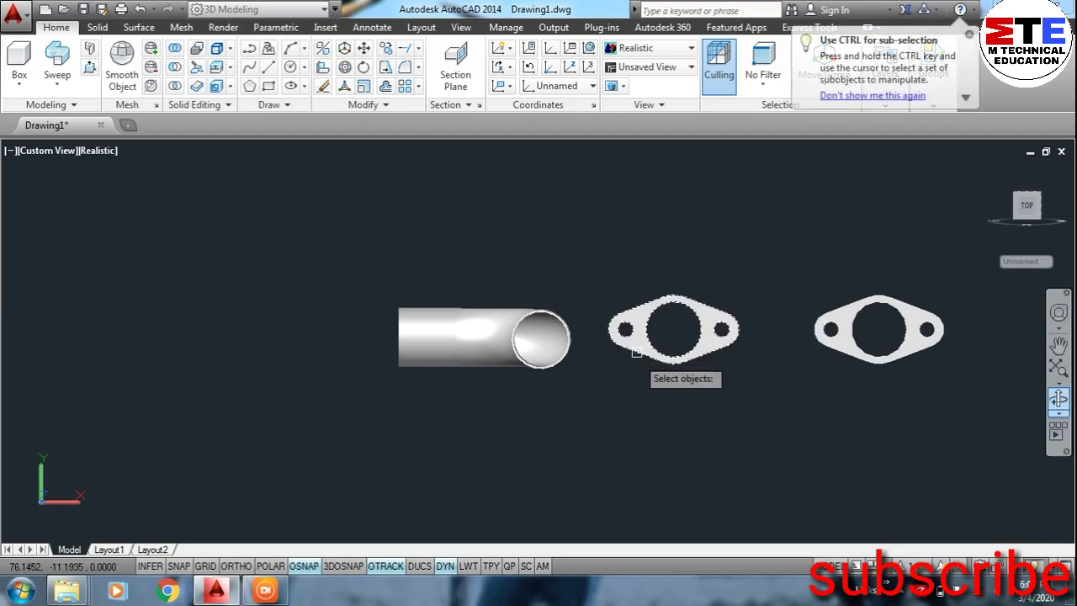
{"action": "key", "text": "Return"}
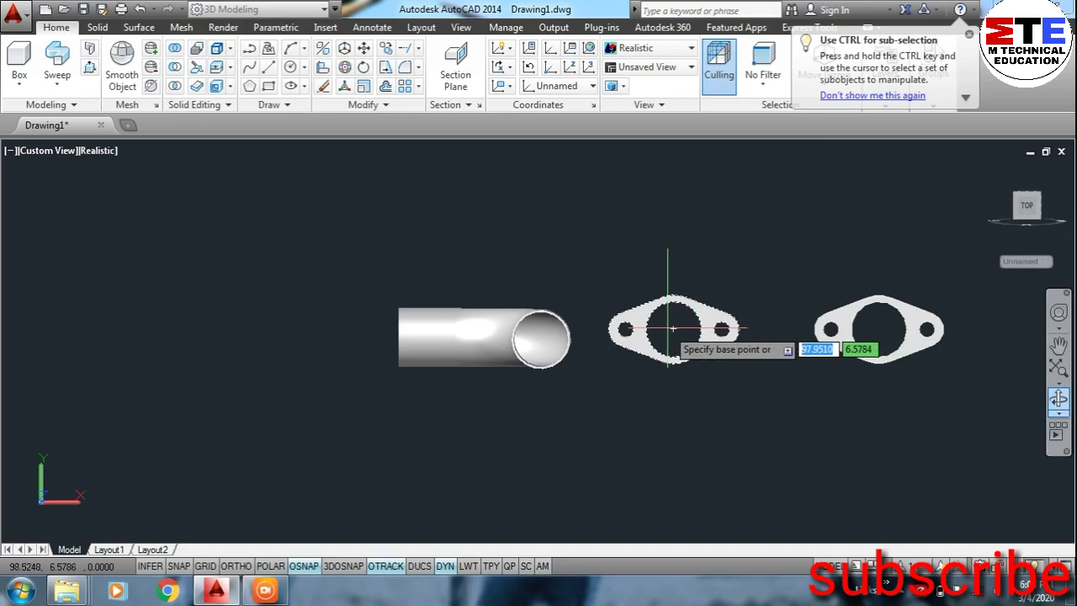
{"action": "left_click", "coordinate": [673, 330]}
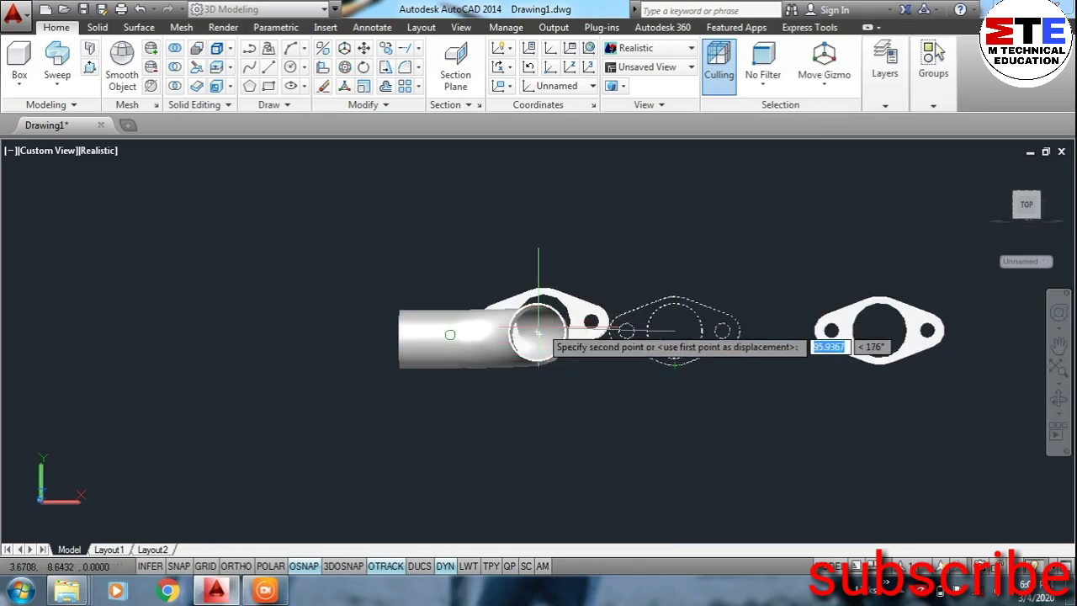
{"action": "left_click", "coordinate": [536, 332]}
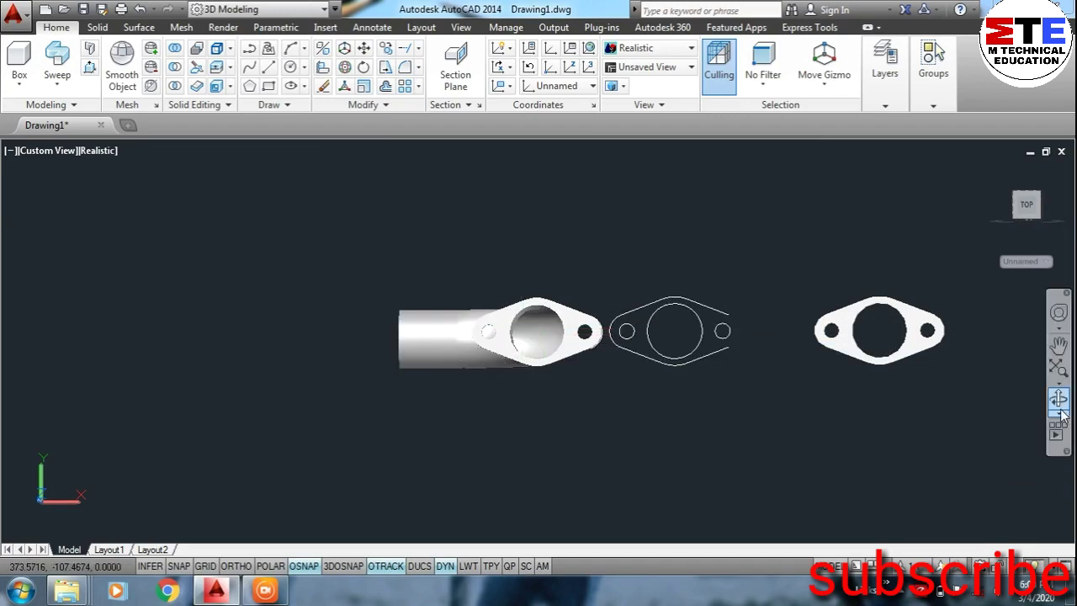
{"action": "middle_click_drag", "start_coordinate": [548, 445], "coordinate": [630, 515], "text": "shift"}
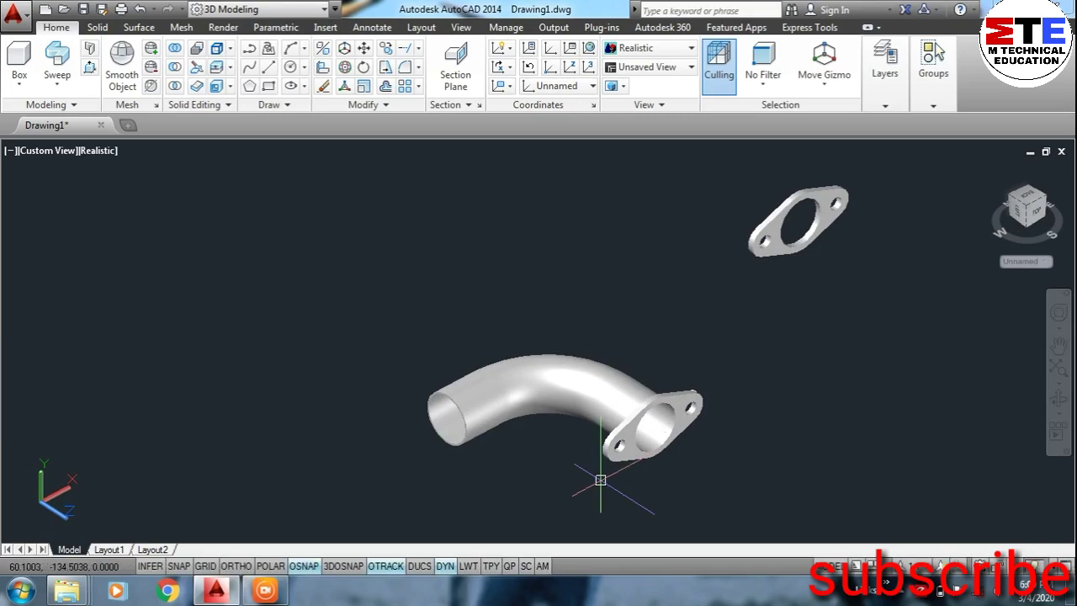
- From a side view, 3D-rotate the loose flange 90° about a base point on it
{"action": "left_click", "coordinate": [1062, 404]}
{"action": "left_click_drag", "start_coordinate": [841, 445], "coordinate": [842, 410]}
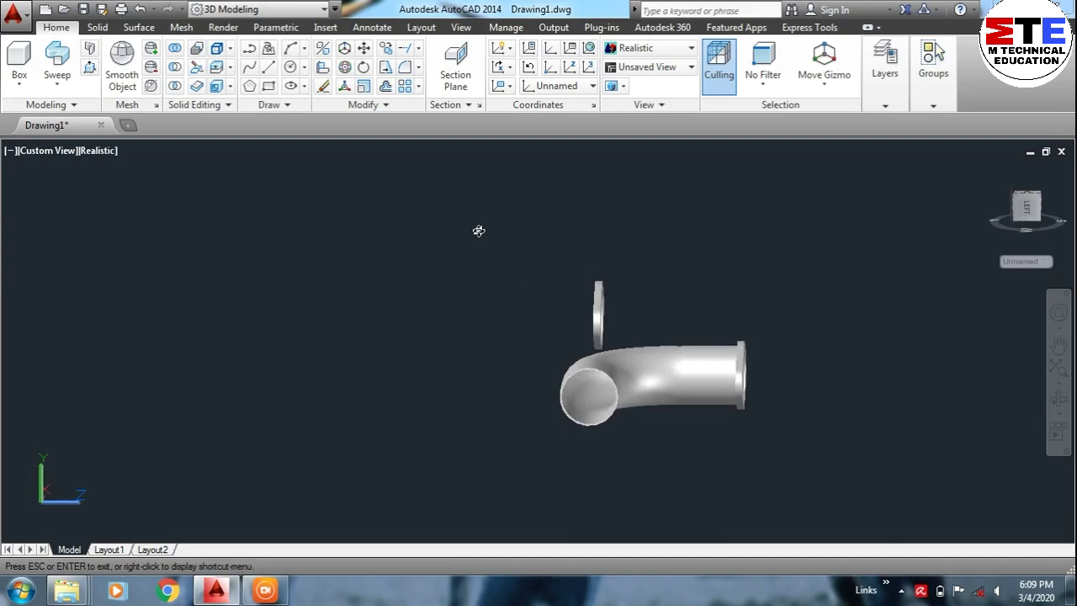
{"action": "left_click", "coordinate": [342, 71]}
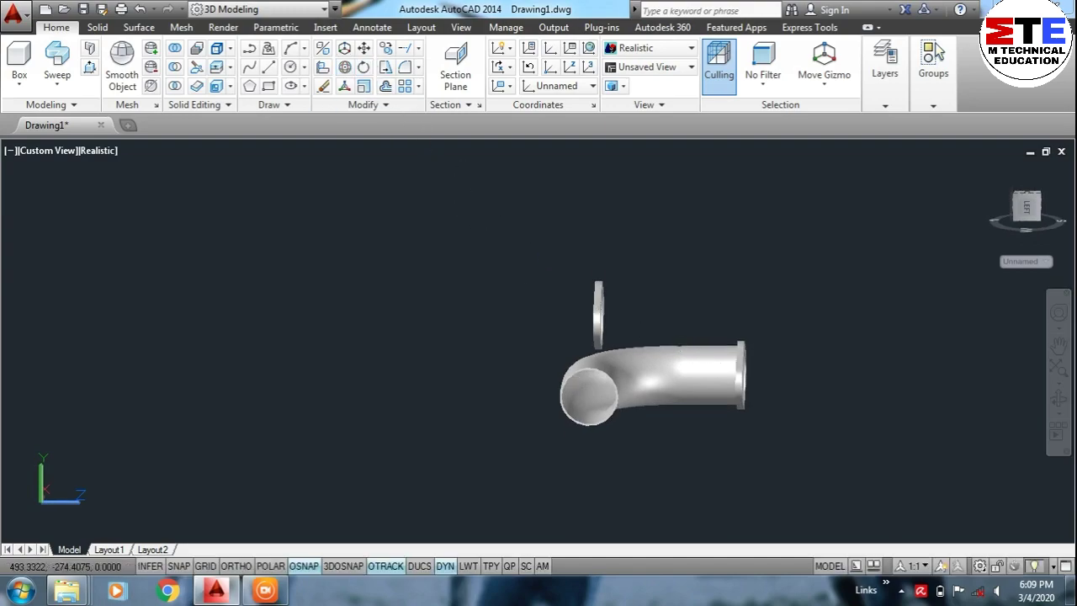
{"action": "left_click", "coordinate": [598, 316]}
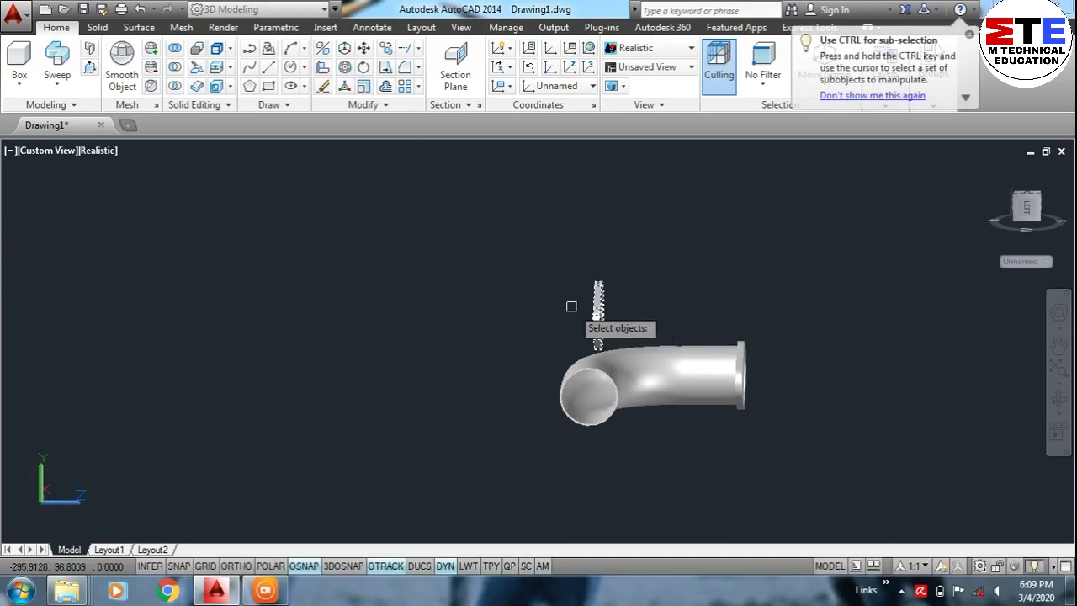
{"action": "key", "text": "Return"}
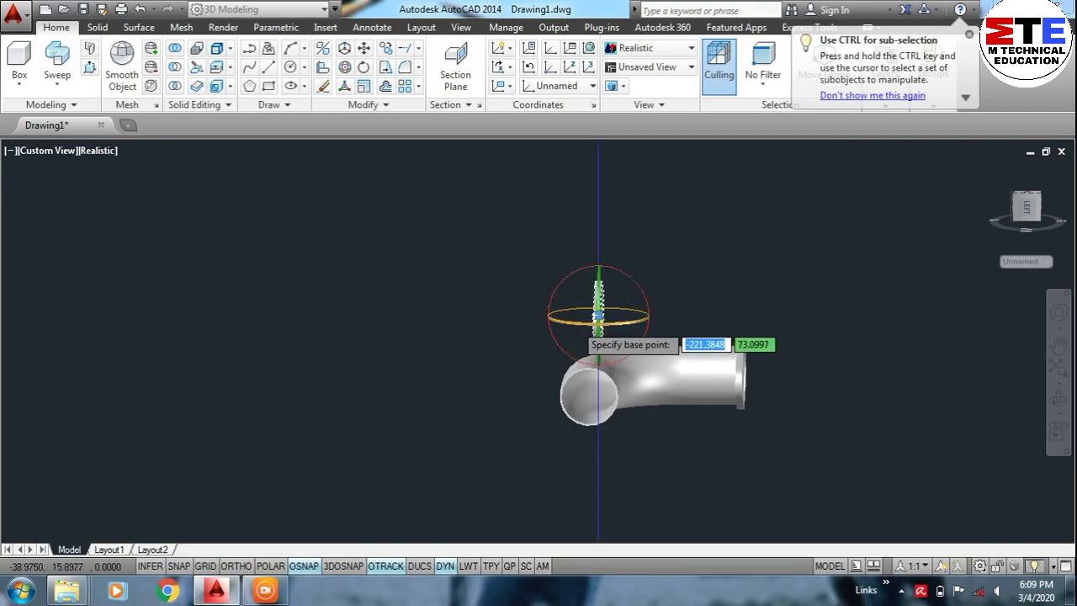
{"action": "left_click", "coordinate": [598, 316]}
{"action": "type", "text": "90"}
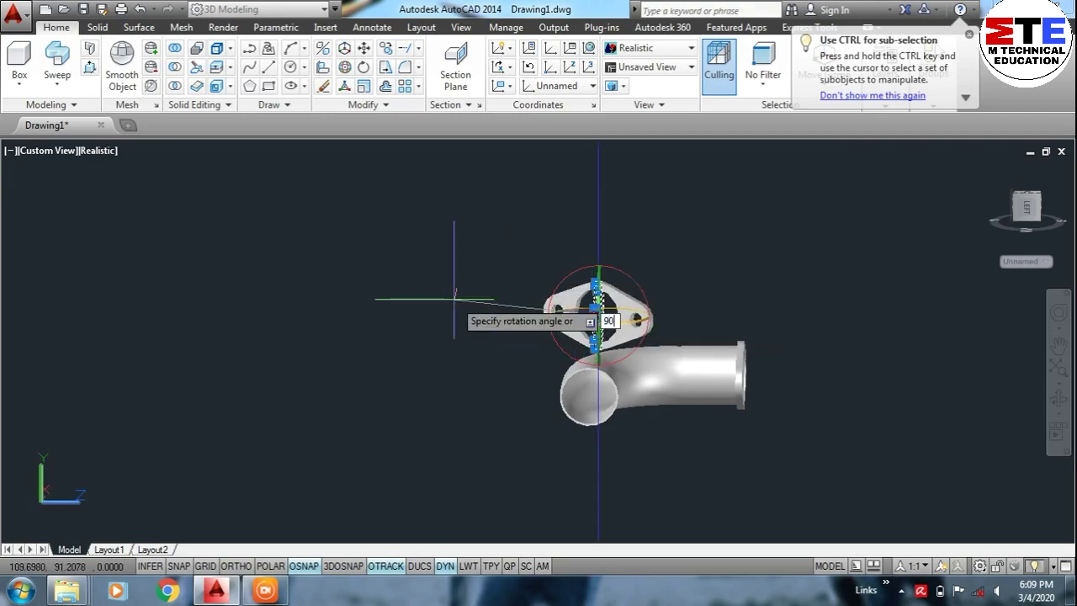
{"action": "key", "text": "Return"}
{"action": "key", "text": "Return"}
{"action": "key", "text": "Escape"}
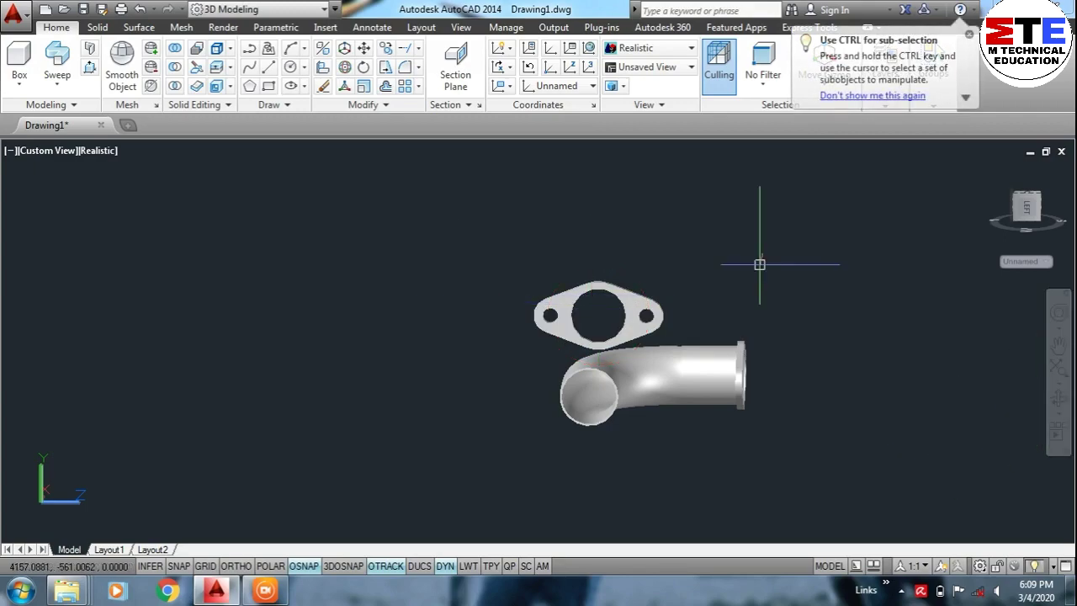
- Move the rotated flange by its bore centre onto the elbow's other open end
{"action": "type", "text": "m"}
{"action": "key", "text": "Return"}
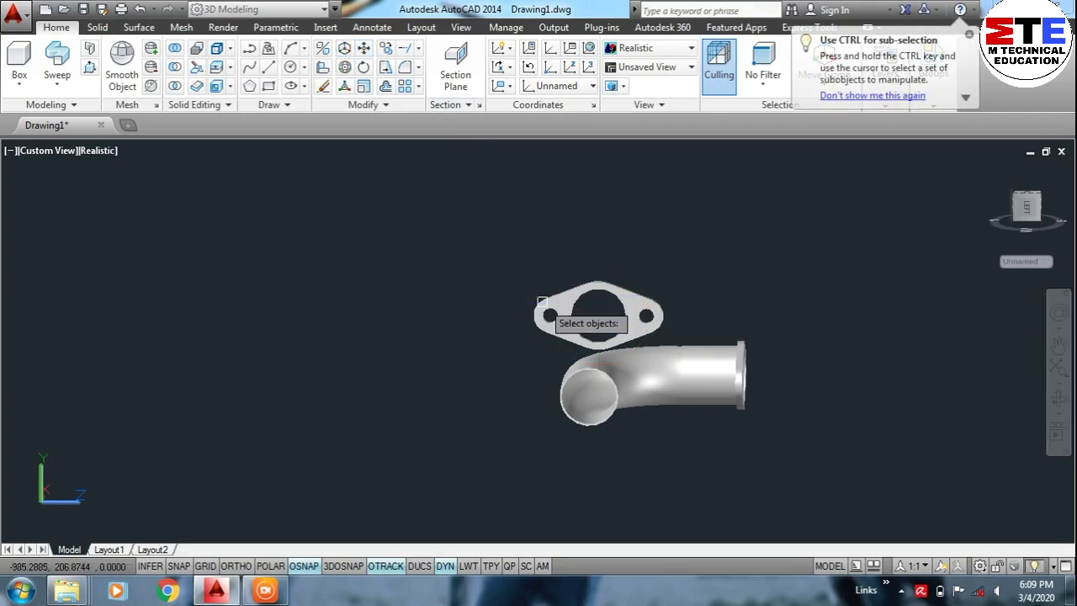
{"action": "left_click", "coordinate": [545, 299]}
{"action": "key", "text": "Return"}
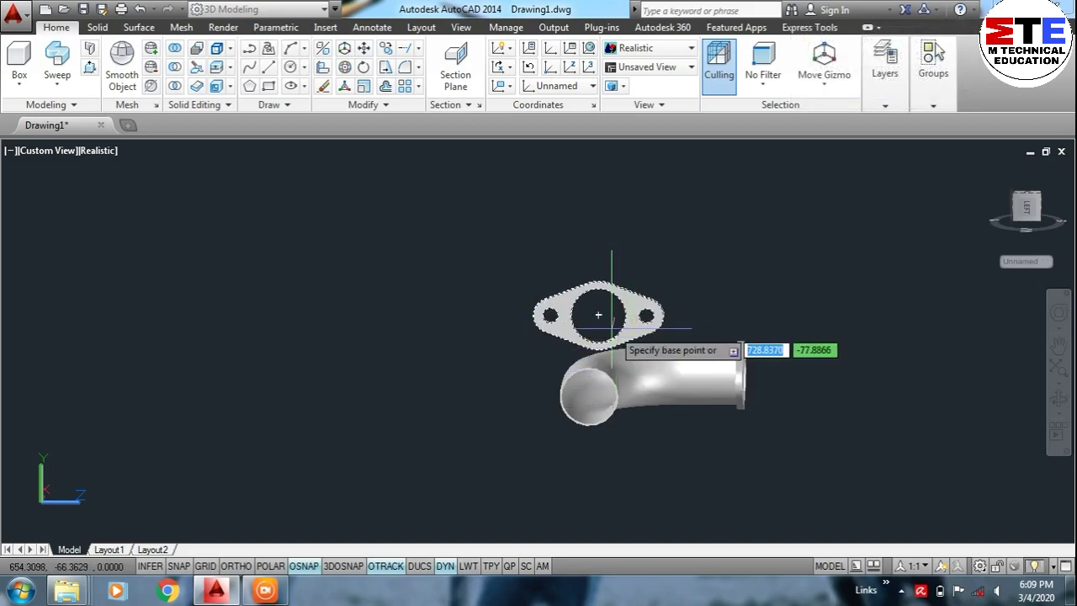
{"action": "left_click", "coordinate": [599, 315]}
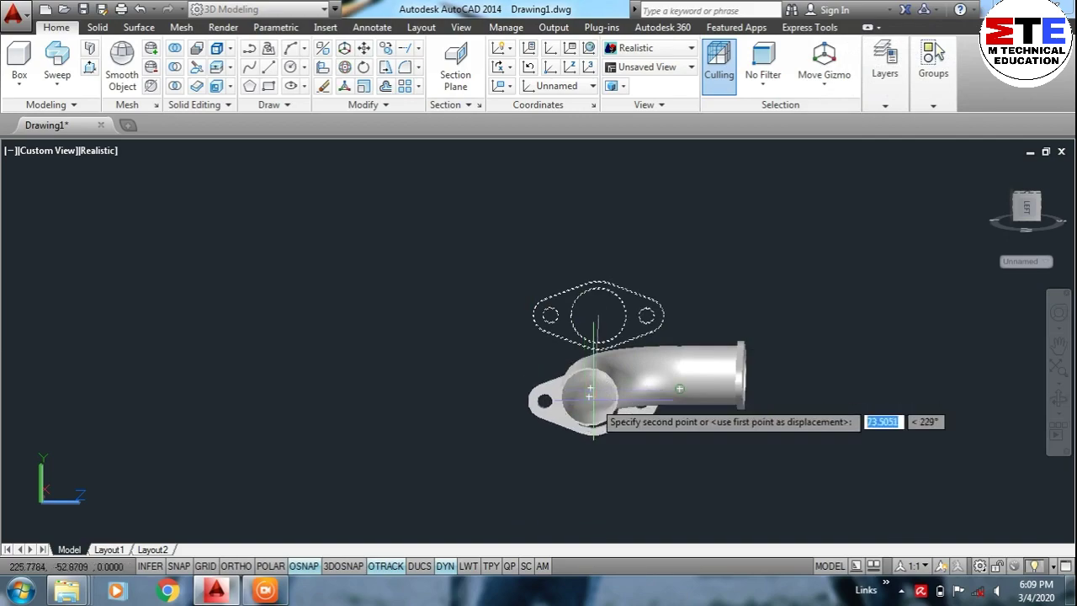
{"action": "left_click", "coordinate": [590, 392]}
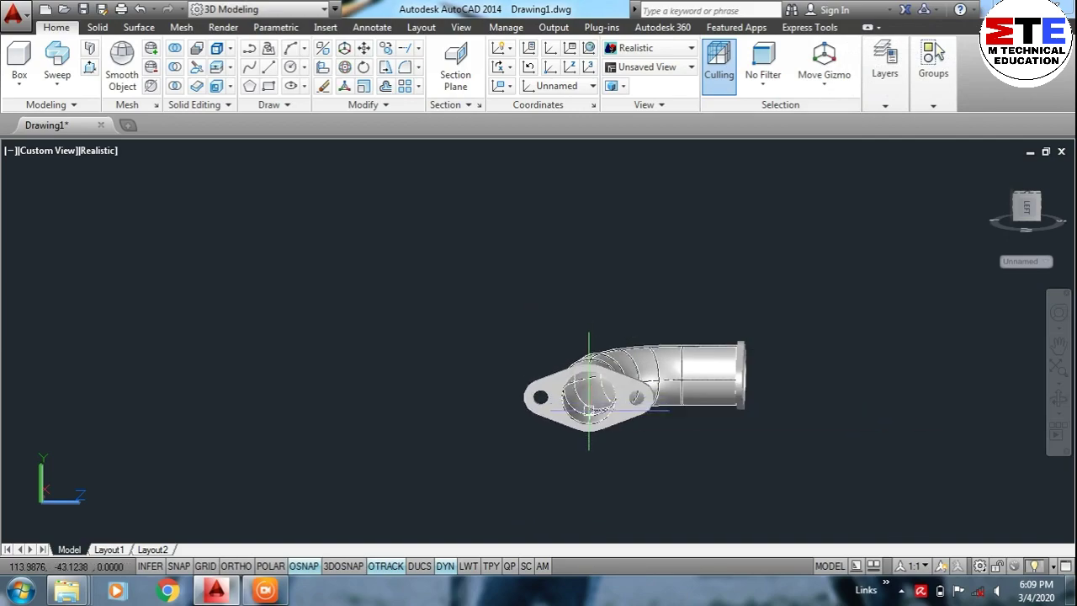
{"action": "mouse_move", "coordinate": [909, 401]}
{"action": "middle_mouse_down", "text": "shift"}
{"action": "mouse_move", "coordinate": [684, 458]}
{"action": "mouse_move", "coordinate": [670, 416]}
{"action": "mouse_move", "coordinate": [716, 507]}
{"action": "mouse_move", "coordinate": [721, 476]}
{"action": "mouse_move", "coordinate": [701, 497]}
{"action": "middle_mouse_up", "text": "shift"}
{"action": "middle_click_drag", "start_coordinate": [613, 431], "coordinate": [345, 375], "text": "shift"}
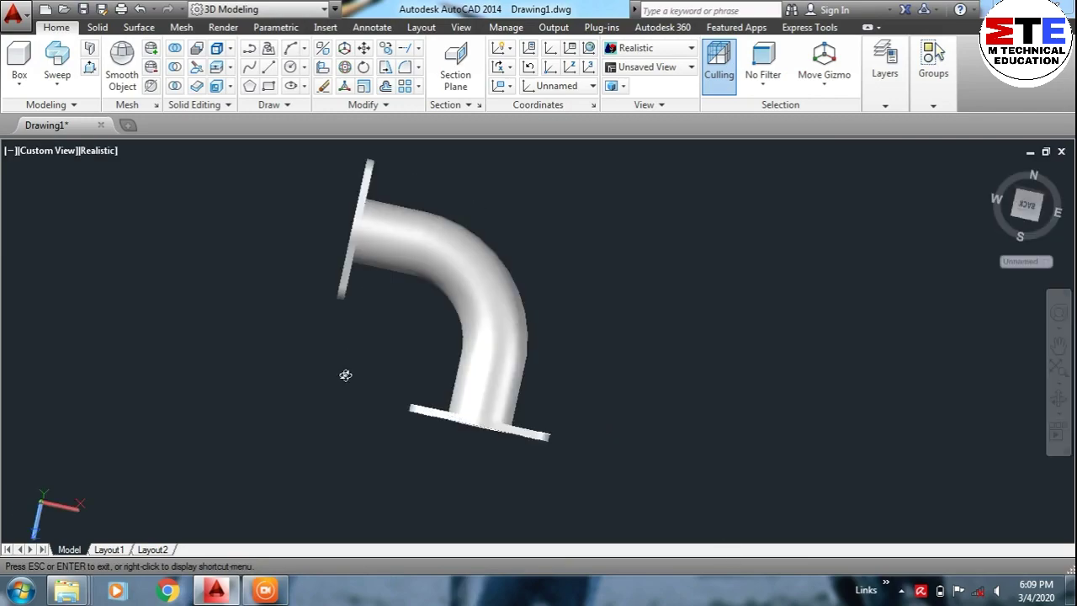
- Switch to SE Isometric view and zoom and pan to frame the elbow
{"action": "left_click", "coordinate": [37, 152]}
{"action": "left_click", "coordinate": [67, 315]}
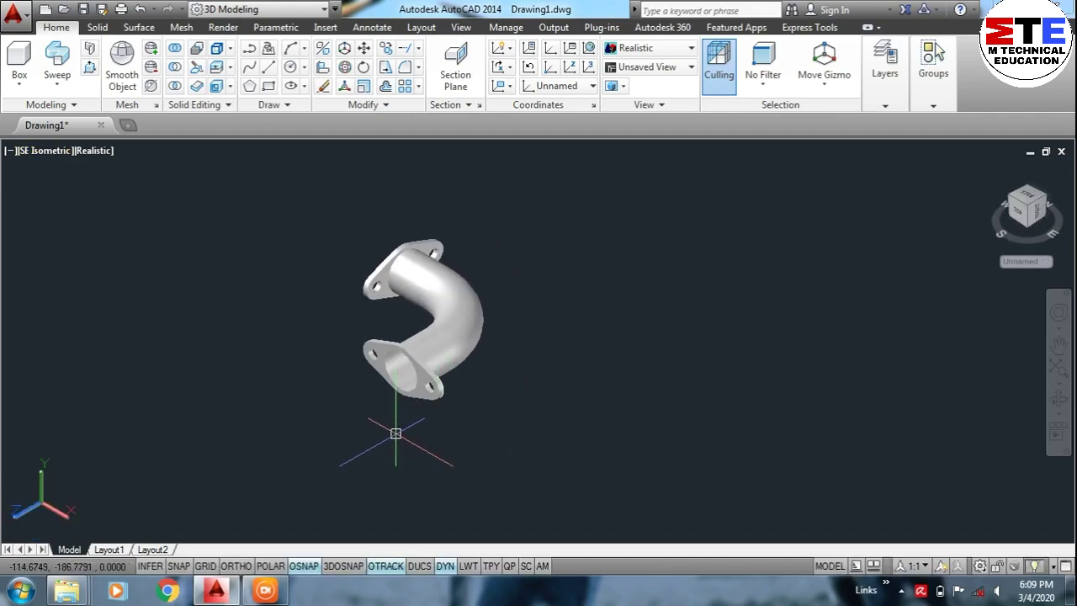
{"action": "scroll", "coordinate": [396, 434], "scroll_direction": "up", "scroll_amount": 2}
{"action": "scroll", "coordinate": [423, 440], "scroll_direction": "up", "scroll_amount": 2}
{"action": "middle_click_drag", "start_coordinate": [424, 440], "coordinate": [592, 558]}
{"action": "scroll", "coordinate": [728, 417], "scroll_direction": "down", "scroll_amount": 1}
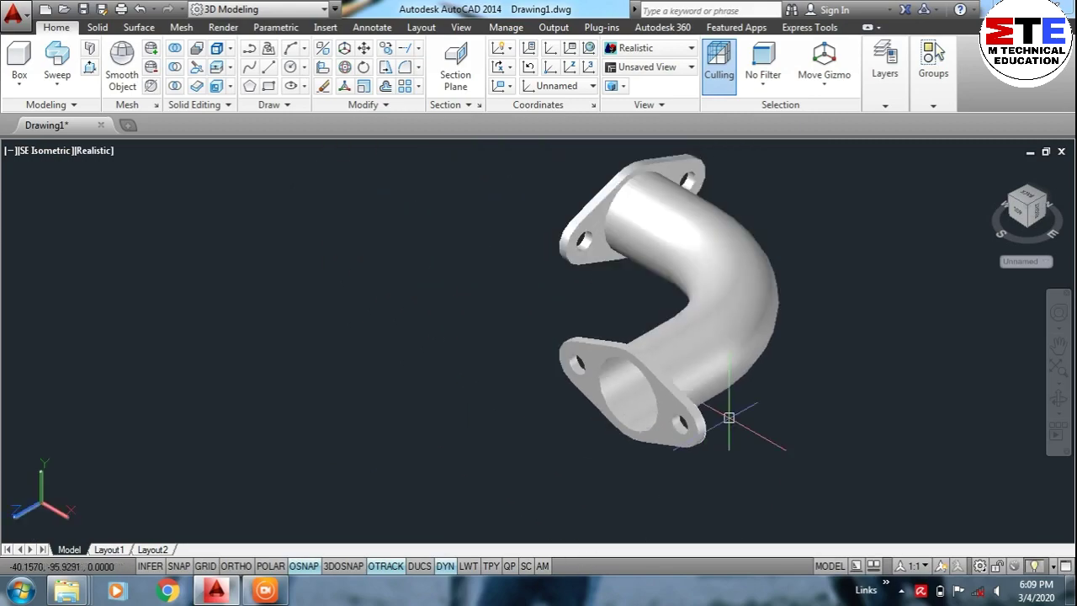
- Orbit around the flanged elbow to inspect both flanges from several angles
{"action": "left_click", "coordinate": [1059, 403]}
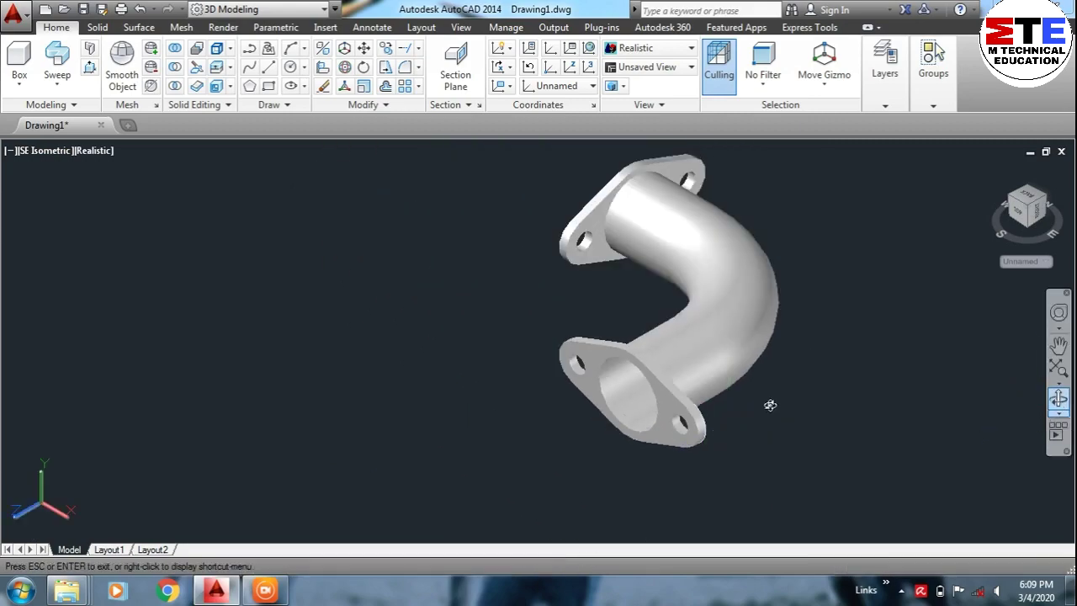
{"action": "mouse_move", "coordinate": [769, 401]}
{"action": "left_mouse_down"}
{"action": "mouse_move", "coordinate": [822, 483]}
{"action": "mouse_move", "coordinate": [919, 489]}
{"action": "mouse_move", "coordinate": [918, 430]}
{"action": "mouse_move", "coordinate": [918, 462]}
{"action": "left_mouse_up"}
{"action": "mouse_move", "coordinate": [578, 461]}
{"action": "left_mouse_down"}
{"action": "mouse_move", "coordinate": [529, 392]}
{"action": "mouse_move", "coordinate": [517, 240]}
{"action": "mouse_move", "coordinate": [513, 278]}
{"action": "left_mouse_up"}
{"action": "mouse_move", "coordinate": [501, 490]}
{"action": "left_mouse_down"}
{"action": "mouse_move", "coordinate": [560, 420]}
{"action": "mouse_move", "coordinate": [543, 503]}
{"action": "mouse_move", "coordinate": [510, 539]}
{"action": "mouse_move", "coordinate": [552, 603]}
{"action": "left_mouse_up"}
{"action": "mouse_move", "coordinate": [596, 484]}
{"action": "left_mouse_down"}
{"action": "mouse_move", "coordinate": [635, 435]}
{"action": "mouse_move", "coordinate": [636, 488]}
{"action": "left_mouse_up"}
{"action": "mouse_move", "coordinate": [633, 414]}
{"action": "left_mouse_down"}
{"action": "mouse_move", "coordinate": [612, 536]}
{"action": "mouse_move", "coordinate": [603, 494]}
{"action": "left_mouse_up"}
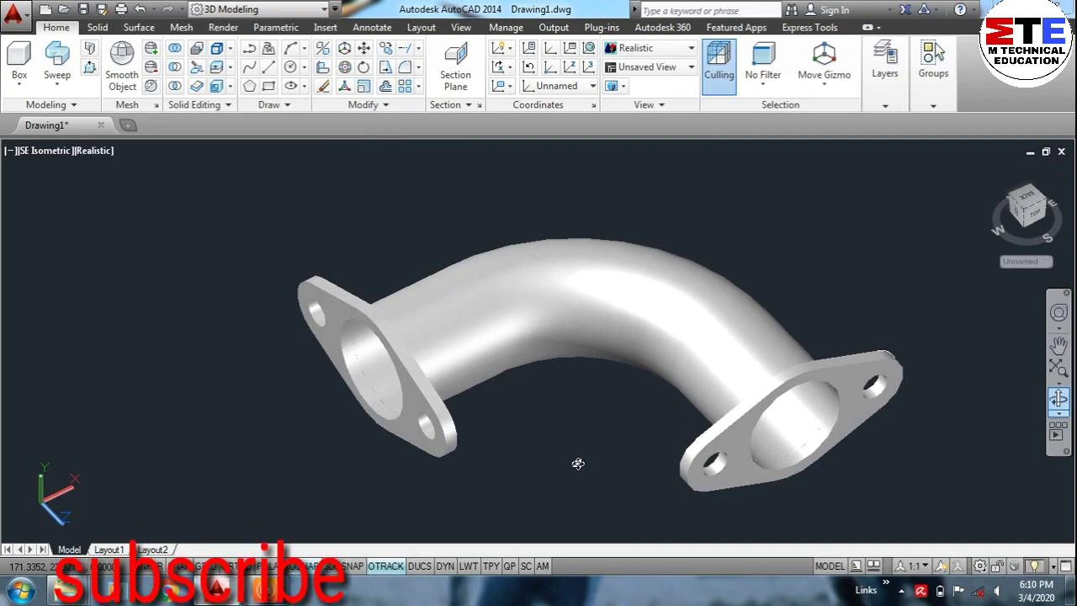
{"action": "left_click_drag", "start_coordinate": [578, 465], "coordinate": [565, 493]}
{"action": "mouse_move", "coordinate": [344, 374]}
{"action": "left_mouse_down"}
{"action": "mouse_move", "coordinate": [340, 306]}
{"action": "mouse_move", "coordinate": [331, 428]}
{"action": "mouse_move", "coordinate": [348, 283]}
{"action": "mouse_move", "coordinate": [332, 432]}
{"action": "left_mouse_up"}
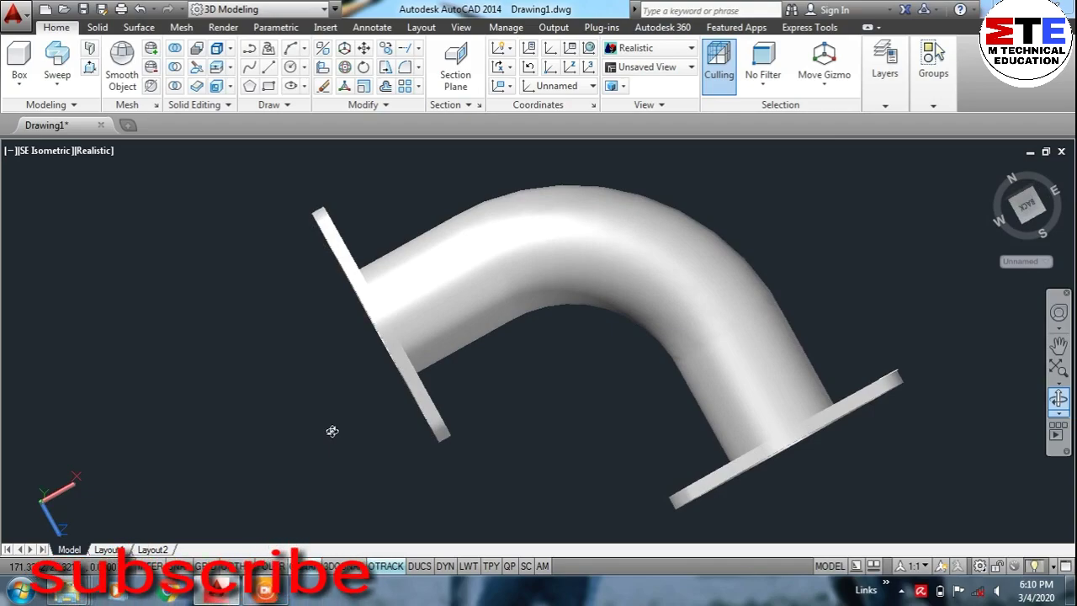